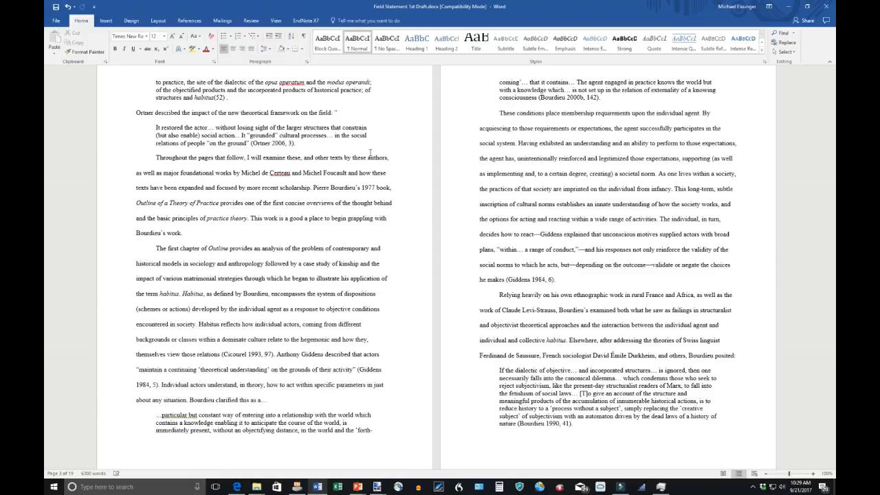
Step: Set the body paragraph beginning "Throughout the pages that follow" to Left alignment in its paragraph settings
click(217, 159)
click(154, 157)
drag(154, 157, 224, 234)
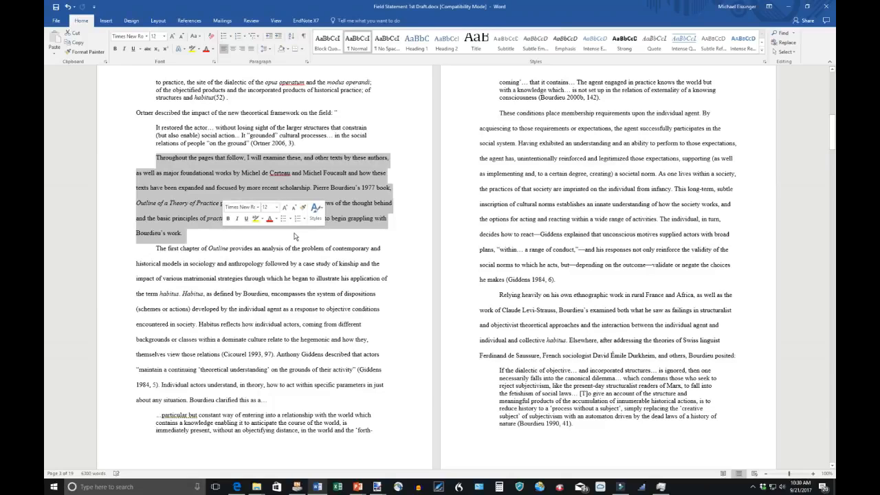
click(307, 62)
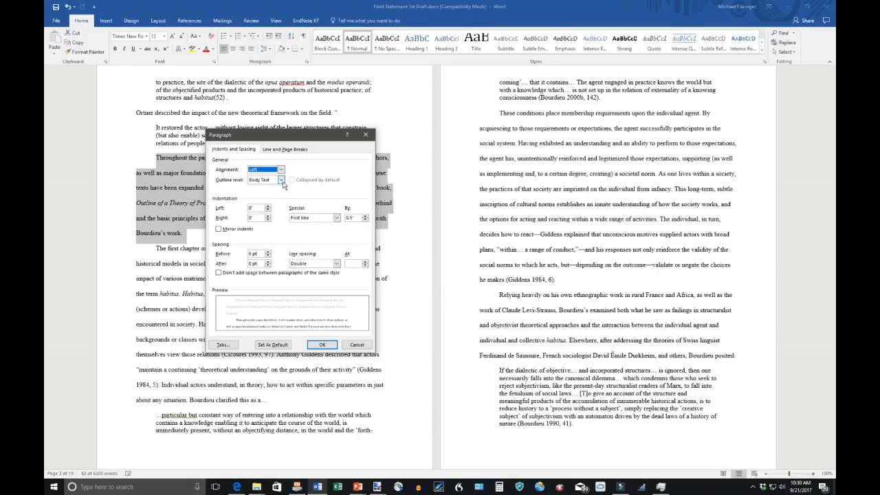
click(281, 170)
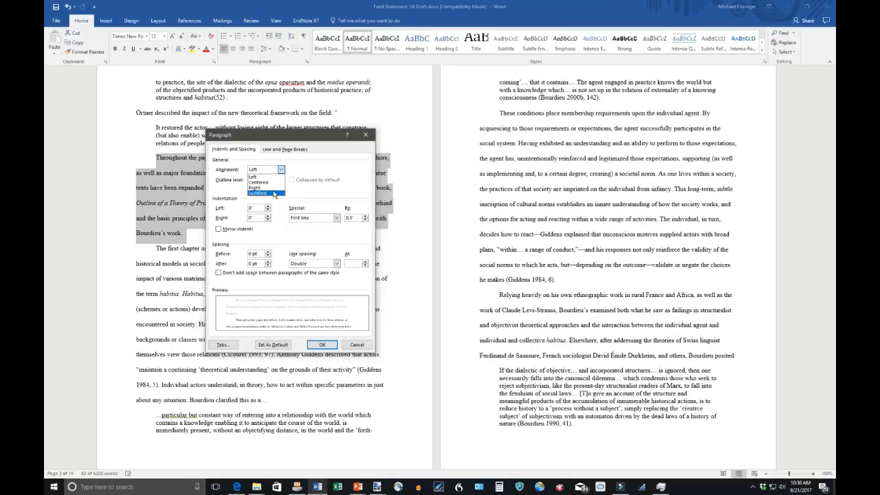
click(276, 178)
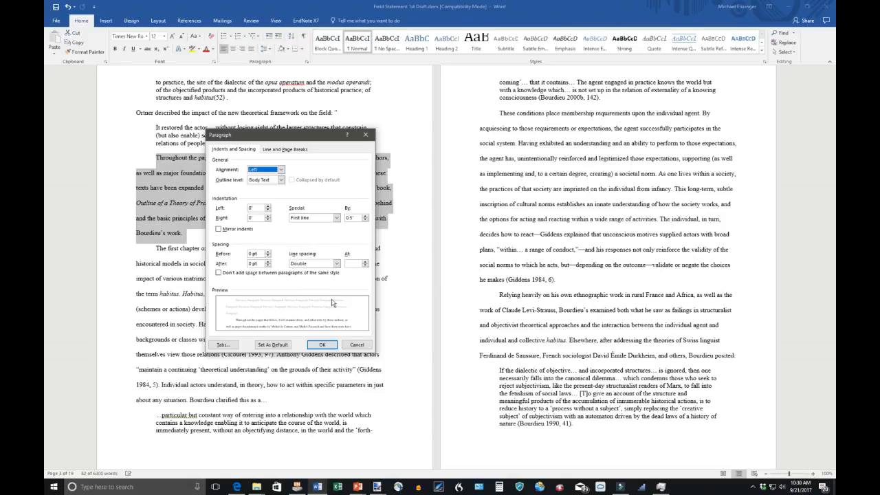
click(321, 344)
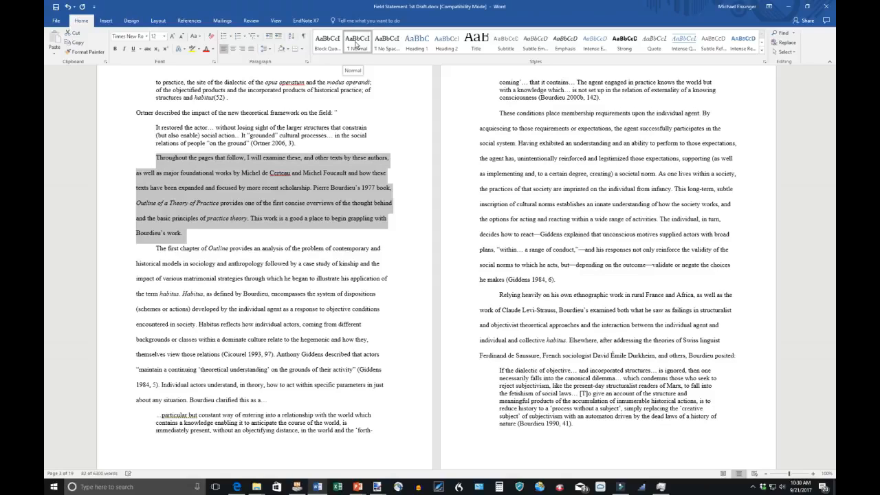
Step: Update the Normal style to match the formatting of the selected body paragraph
right_click(355, 44)
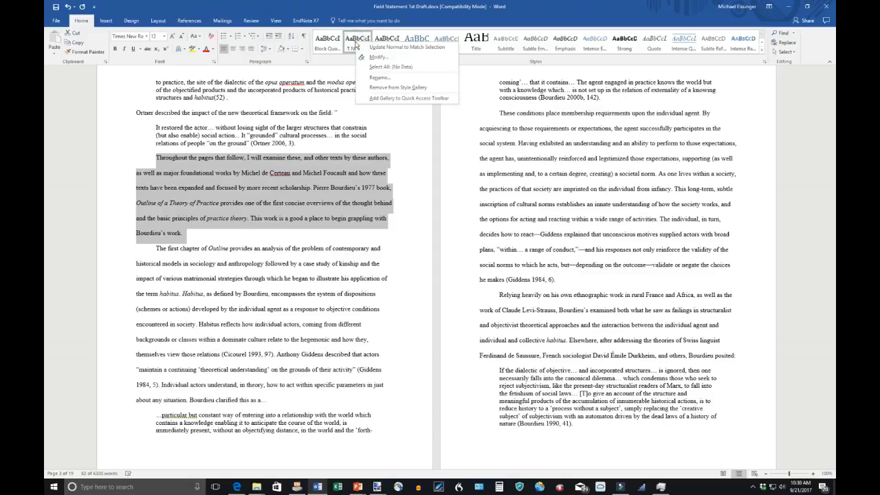
click(372, 50)
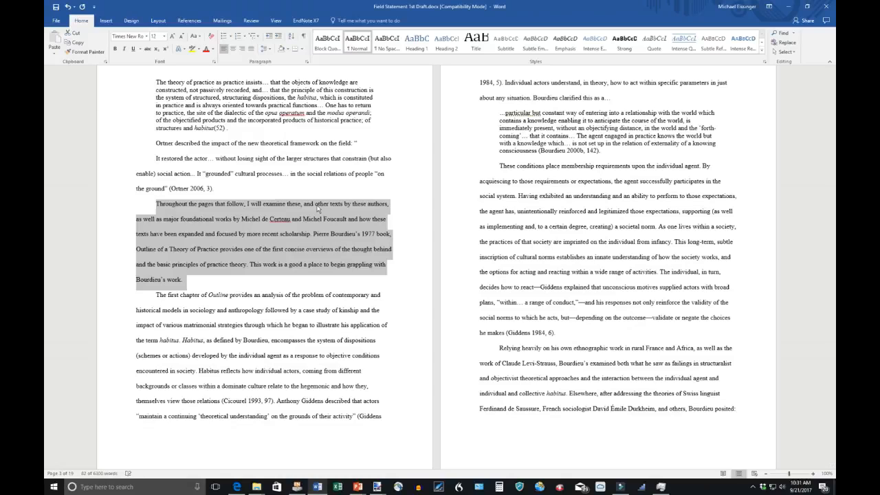
click(293, 231)
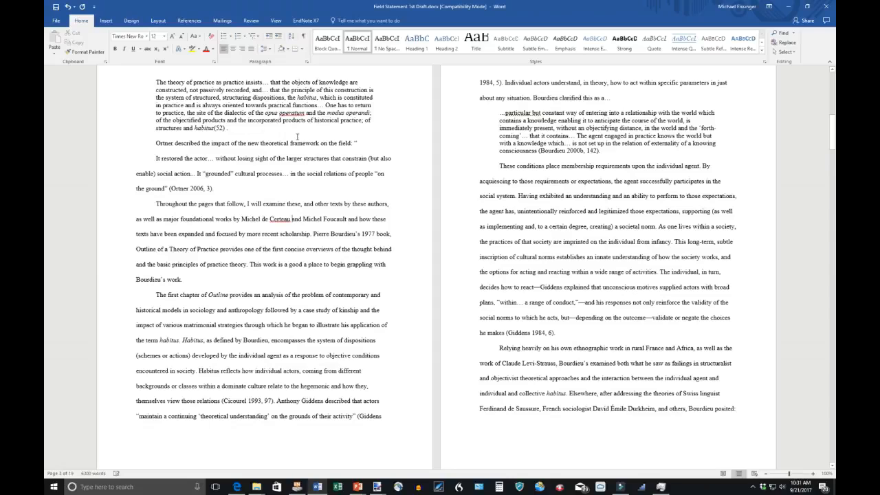
Step: Insert Plain Number 3 page numbers at the bottom of the pages and make the first page's header and footer different
scroll(297, 136, up, 4)
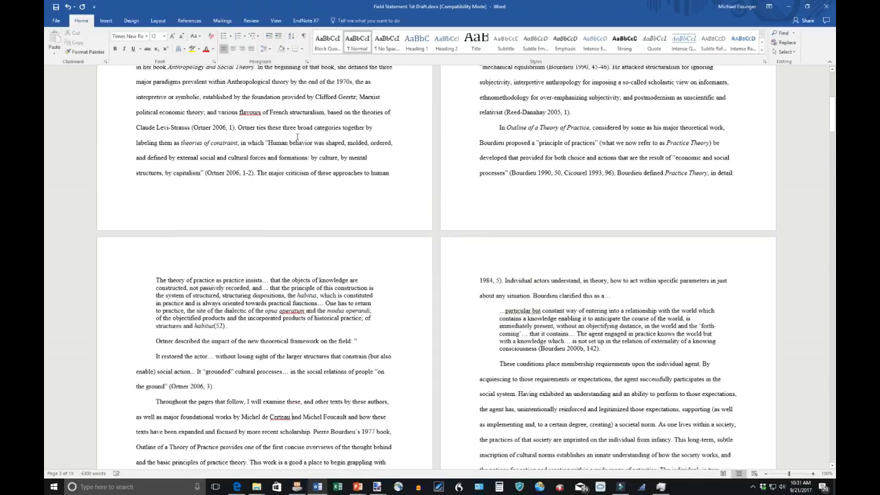
scroll(297, 136, up, 1)
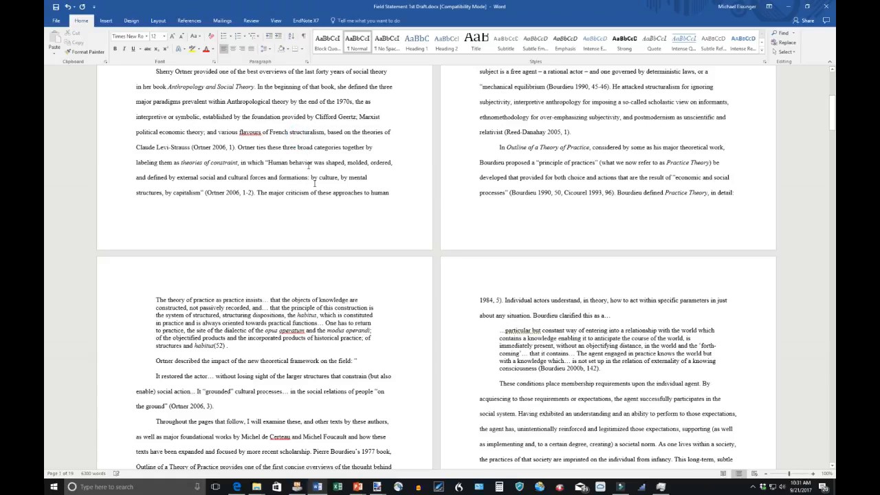
drag(390, 192, 317, 196)
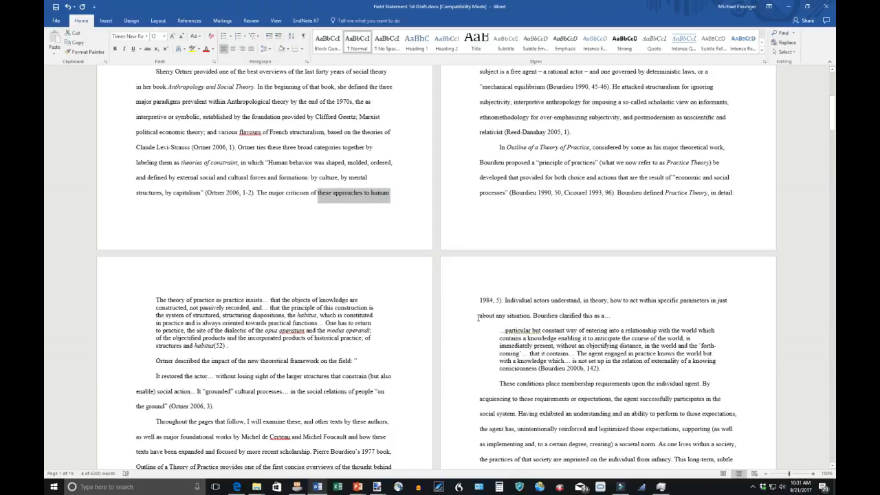
click(300, 183)
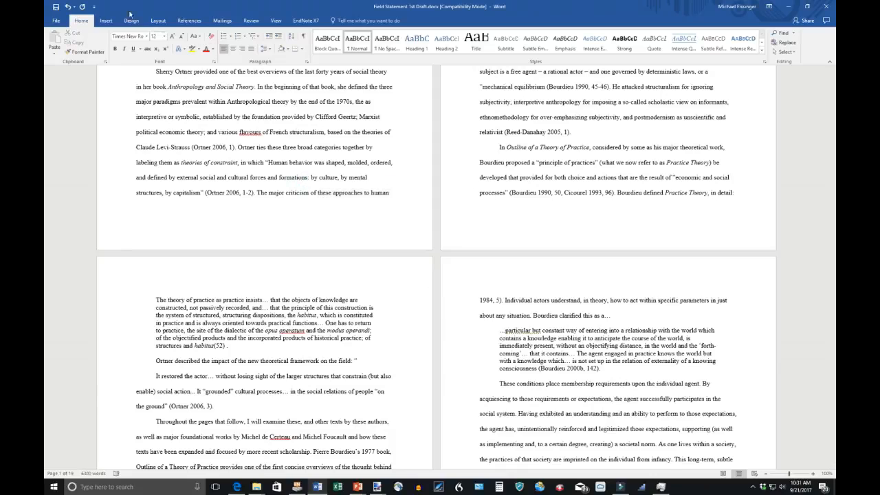
click(107, 20)
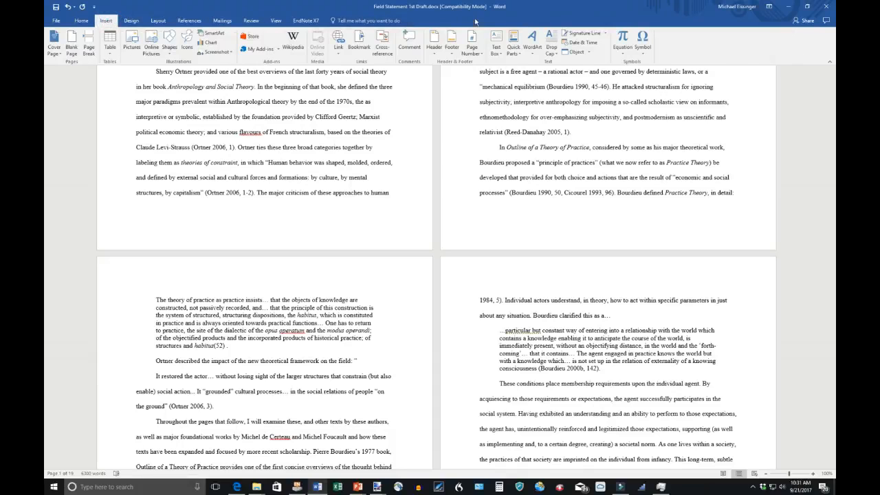
click(474, 49)
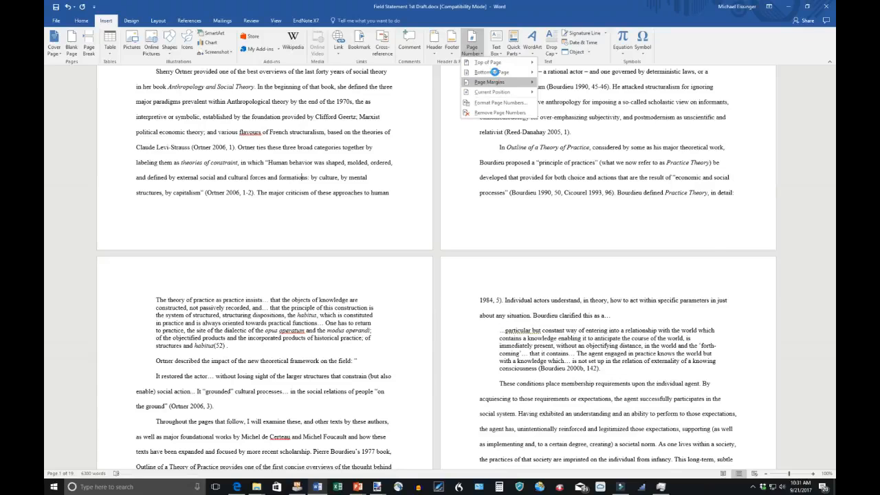
mouse_move(496, 75)
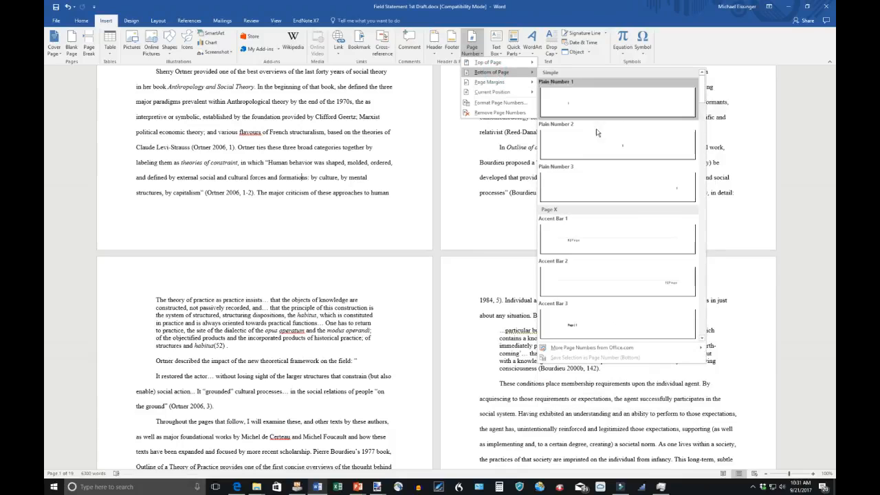
click(666, 196)
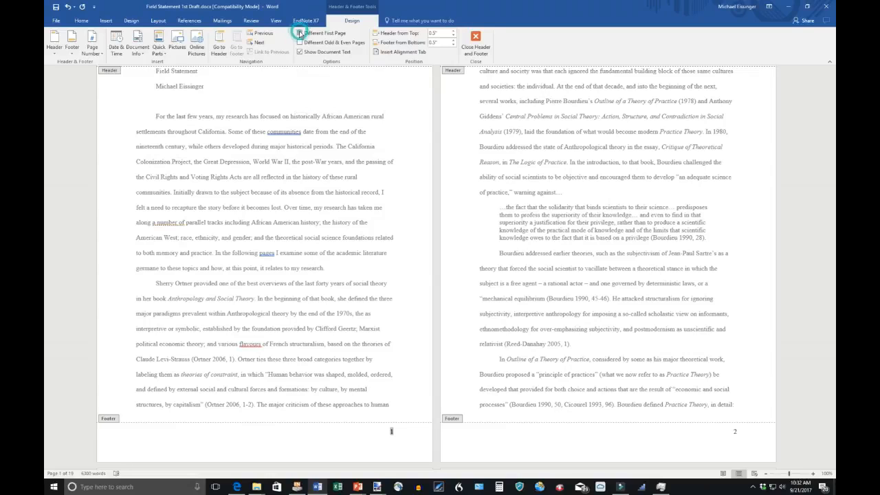
click(301, 33)
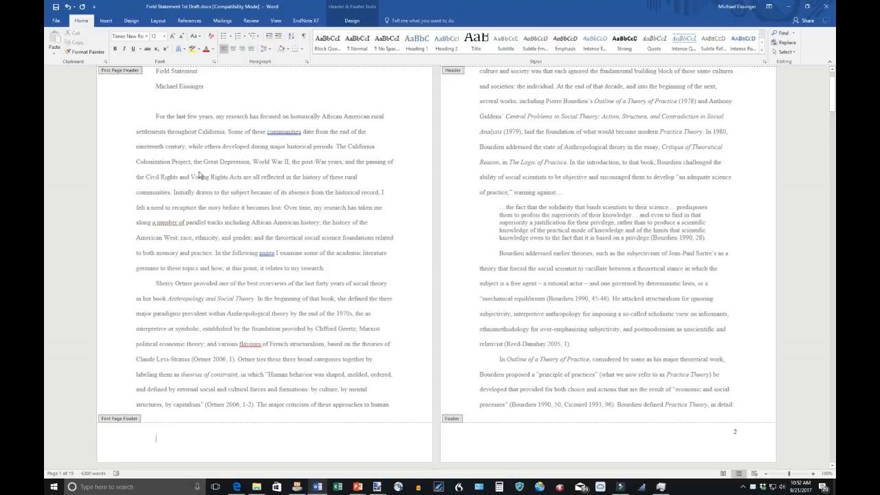
Step: Choose Grammar & more as the writing style in the program's proofing options
click(58, 21)
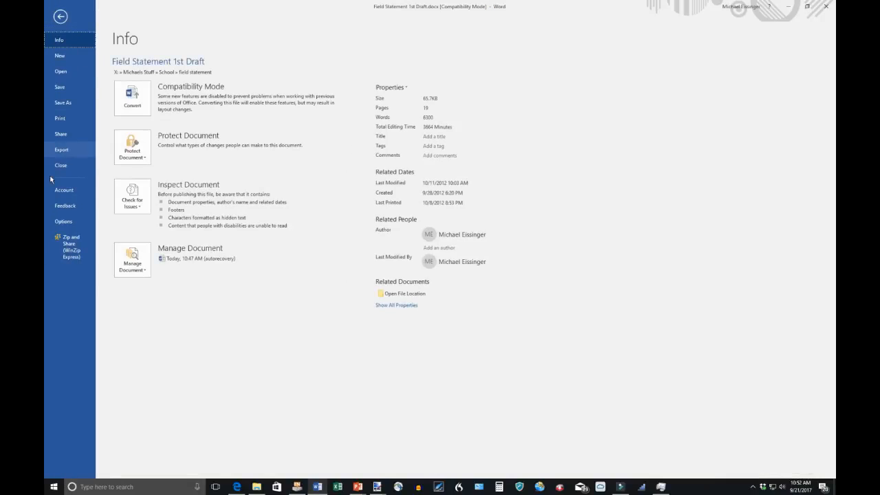
click(74, 223)
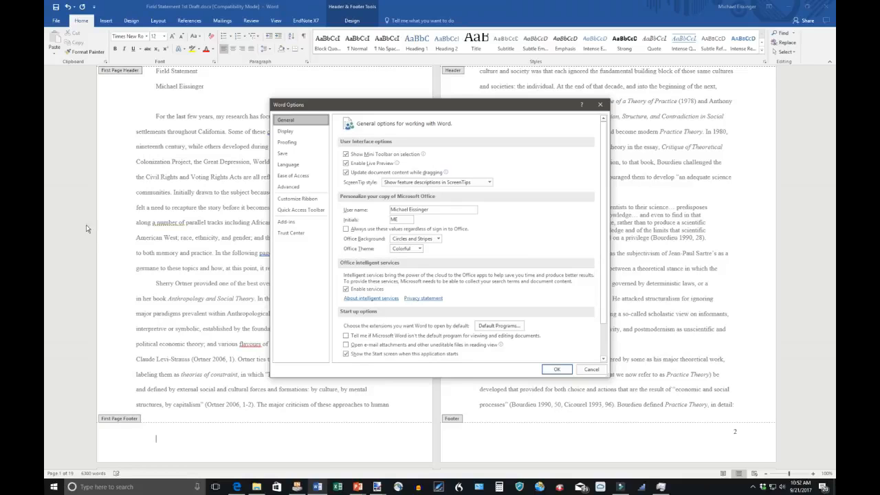
click(308, 145)
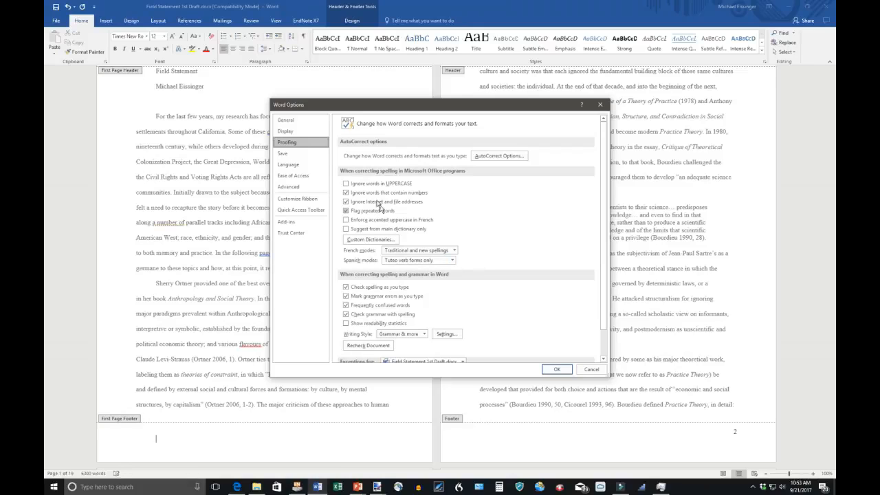
scroll(529, 312, down, 1)
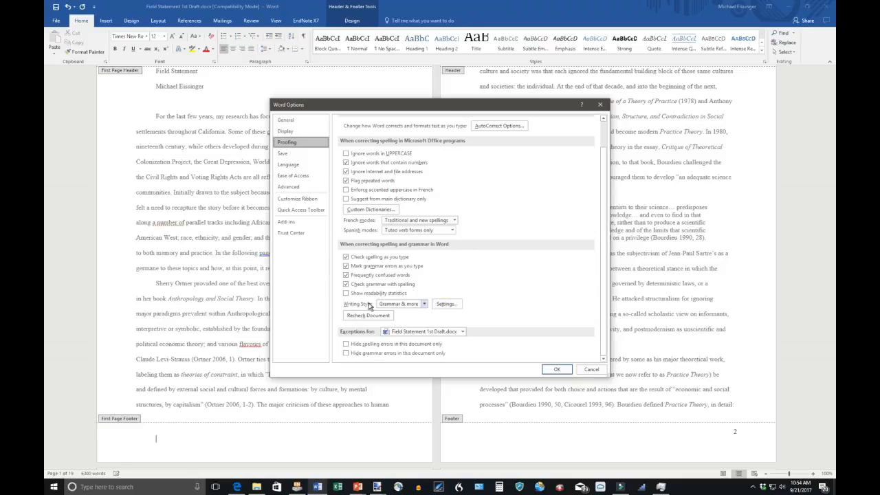
click(424, 304)
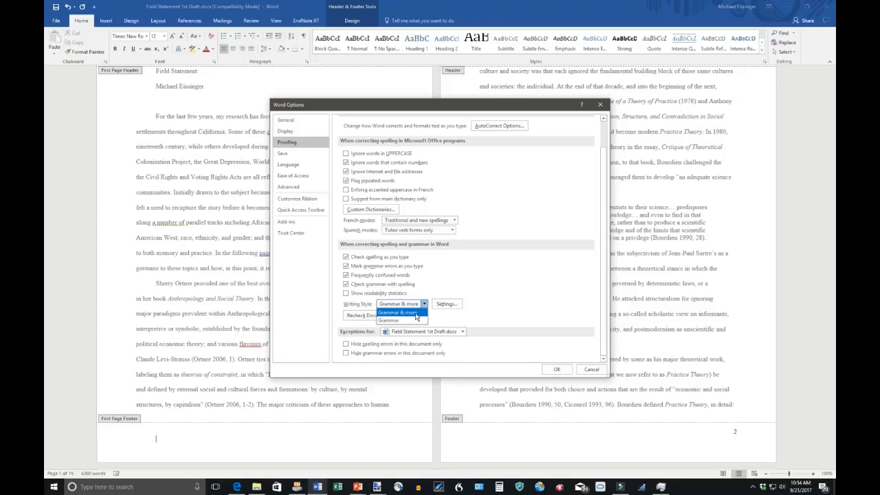
click(416, 313)
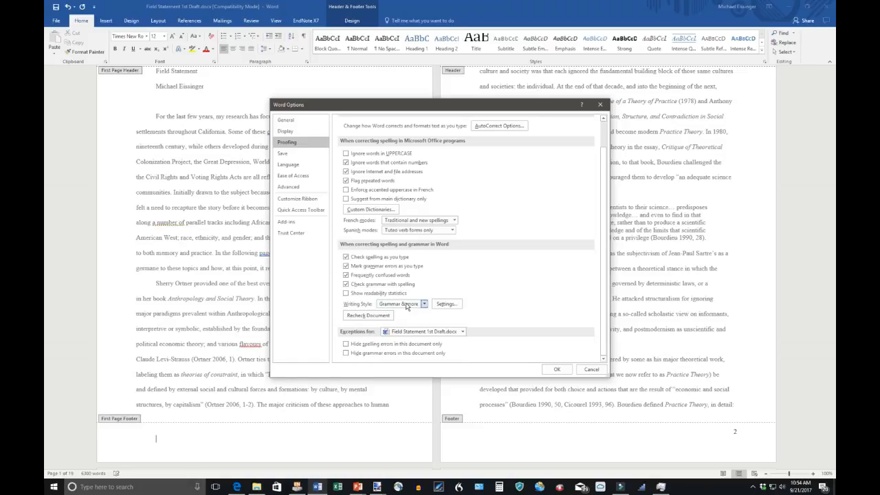
click(447, 304)
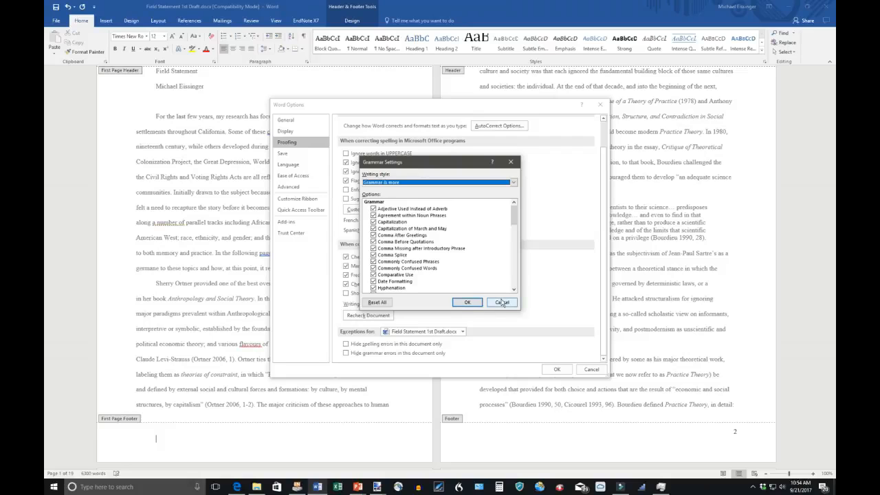
click(467, 302)
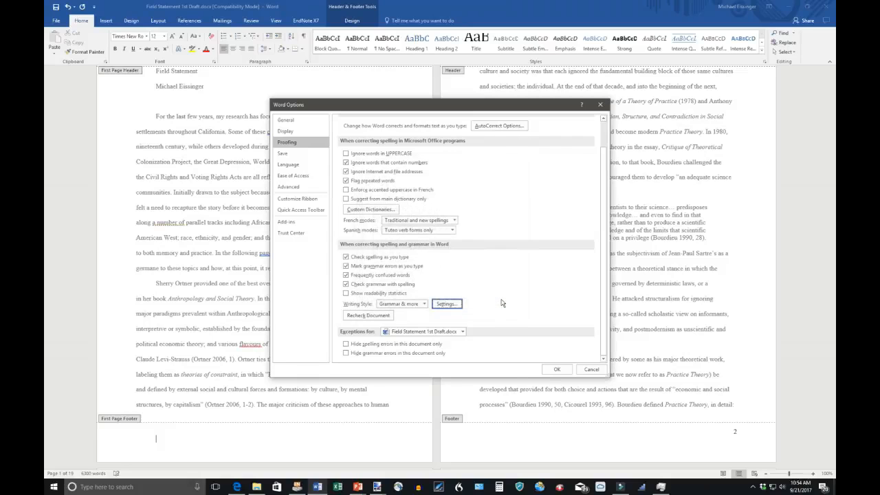
Step: In the grammar settings, enable the Clarity and Conciseness checks Complex Words, Double Negation, Jargon, both Passive Voice options, Euphemisms, Words Expressing Uncertainty and Split Infinitives
click(448, 305)
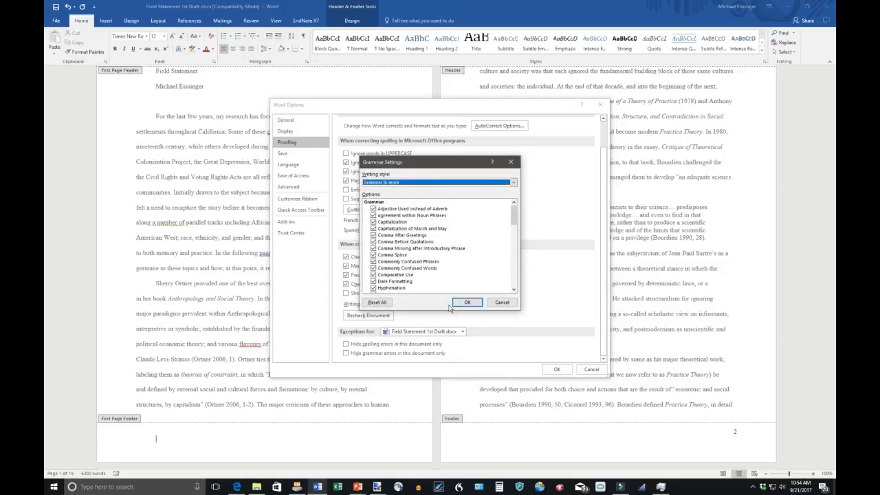
mouse_move(516, 218)
mouse_down()
mouse_move(516, 290)
mouse_move(515, 214)
mouse_up()
scroll(470, 273, down, 1)
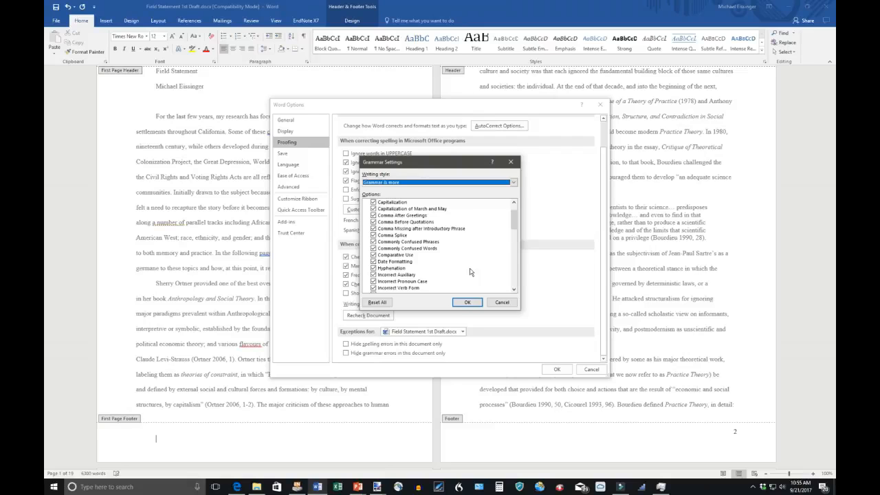
scroll(463, 242, down, 2)
scroll(463, 243, down, 5)
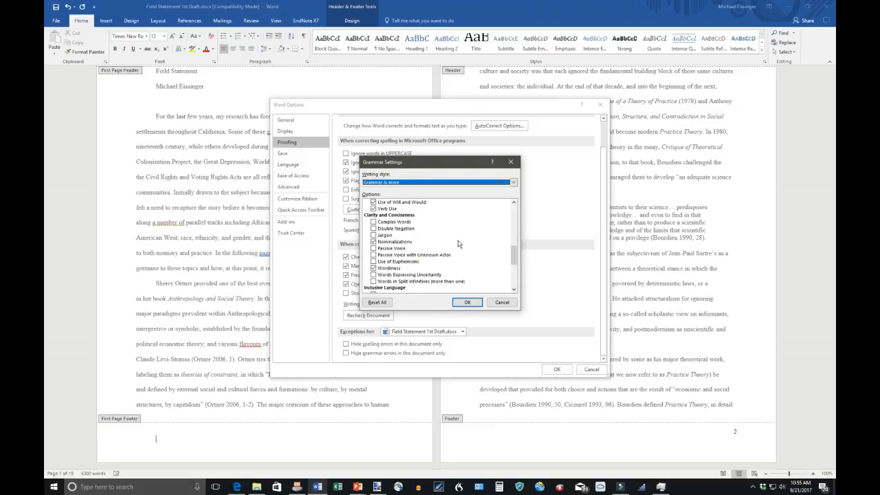
click(373, 223)
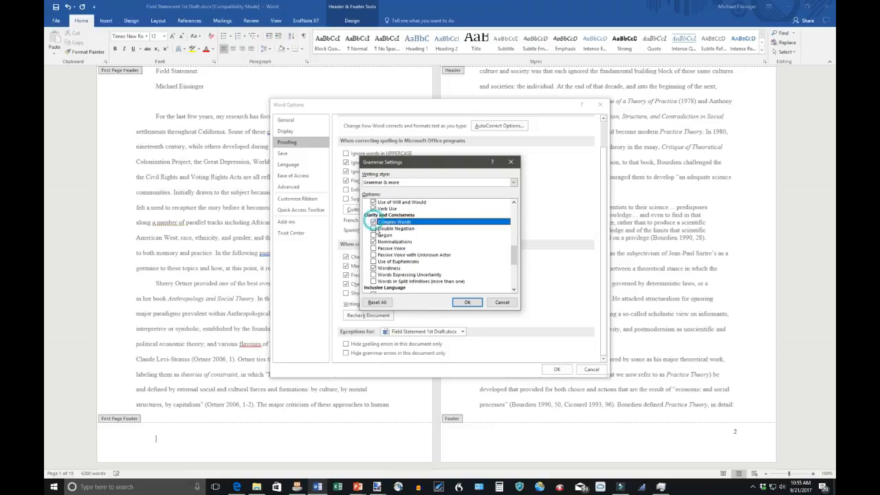
click(374, 228)
click(375, 235)
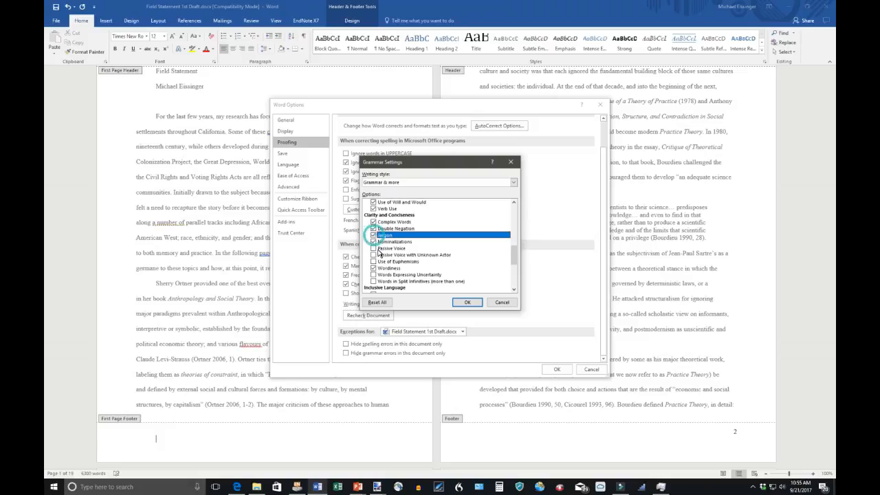
click(373, 249)
click(374, 254)
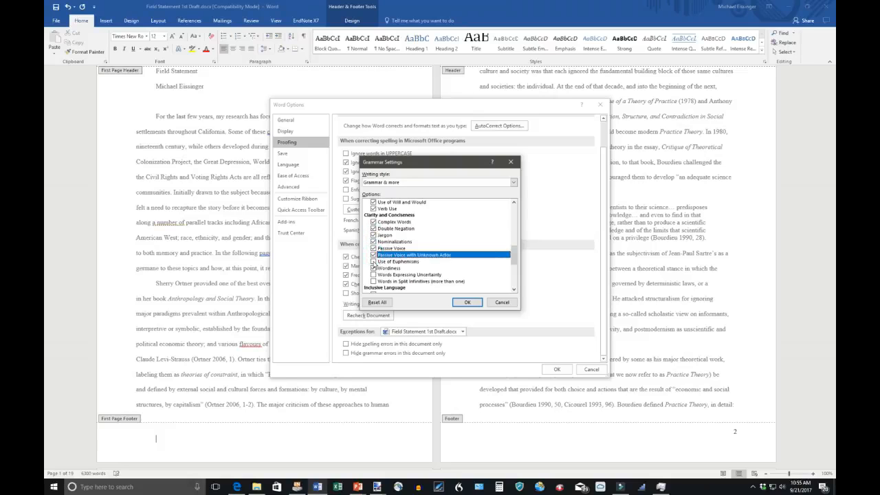
click(373, 261)
click(373, 274)
click(373, 282)
Step: Enable the Inclusive Language checks Gender-Specific Language and Racial Bias, and the Vocabulary Choice checks Clichés and Vague Adjectives
scroll(454, 254, down, 4)
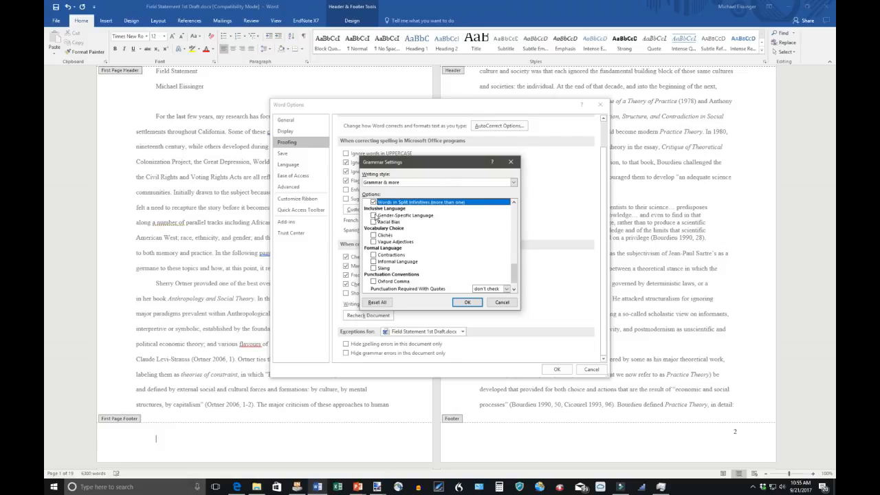
click(373, 215)
click(374, 221)
click(373, 235)
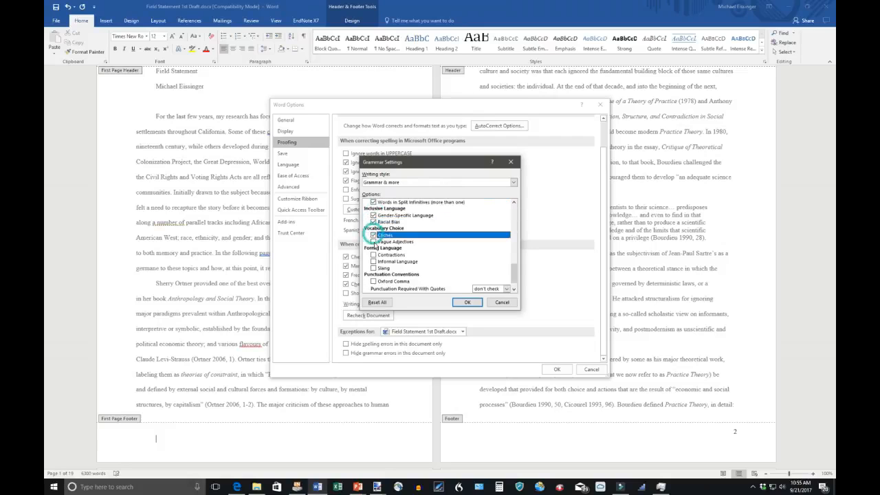
click(374, 242)
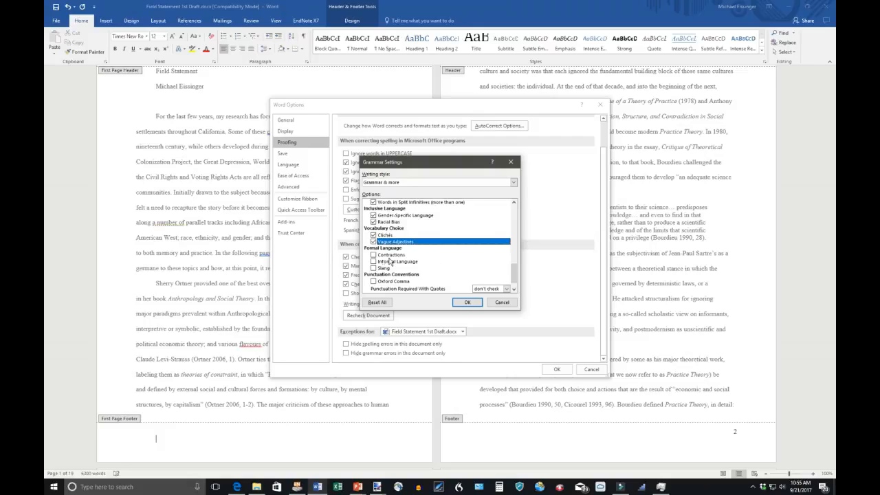
Step: Enable the Formal Language grammar checks Contractions, Informal Language and Slang
click(374, 255)
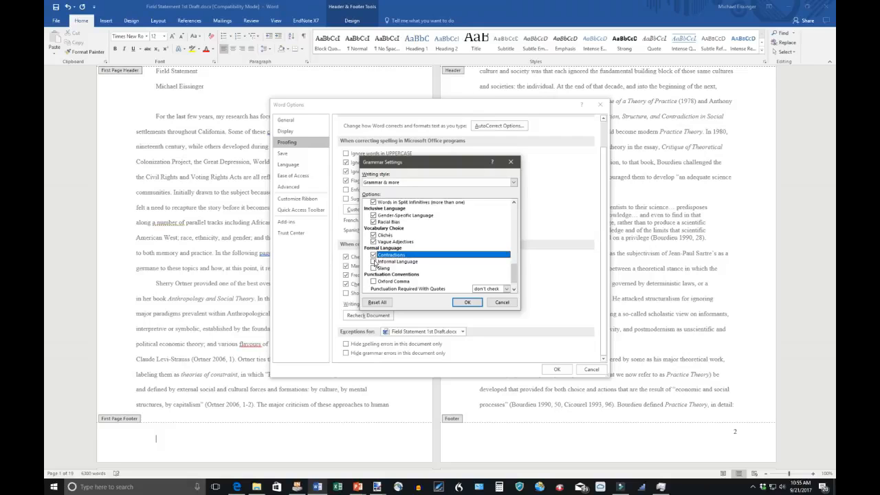
click(373, 261)
click(373, 268)
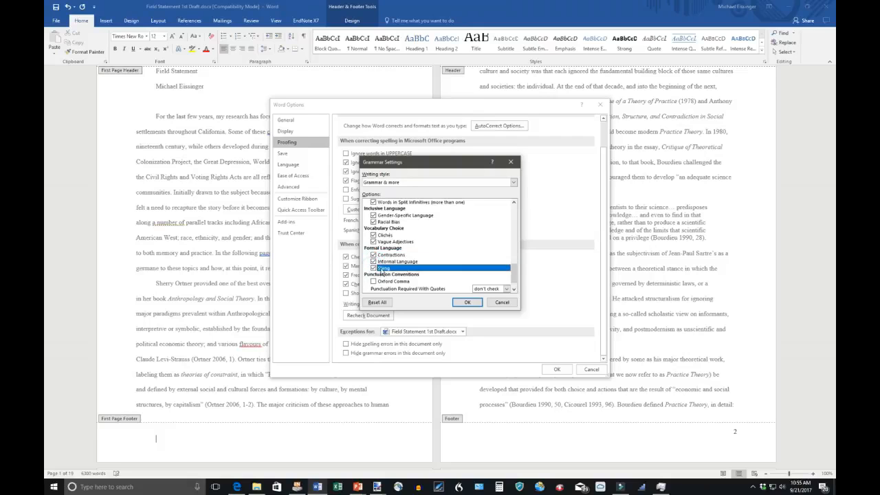
scroll(476, 254, down, 1)
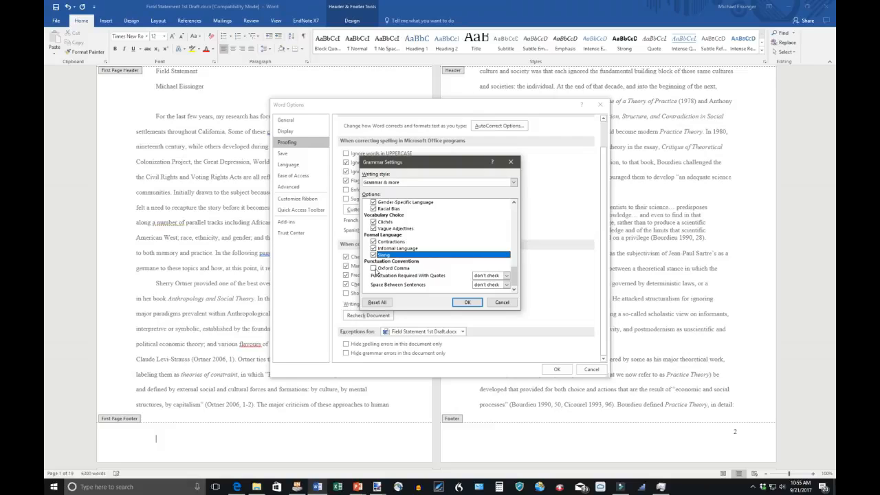
Step: Enable Oxford Comma, set Punctuation Required With Quotes to inside and Space Between Sentences to one space, and accept the grammar settings
click(374, 269)
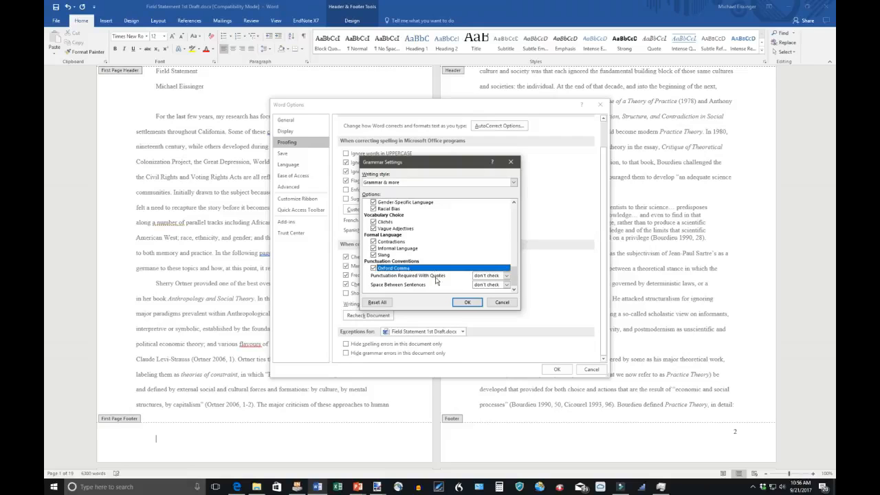
click(499, 278)
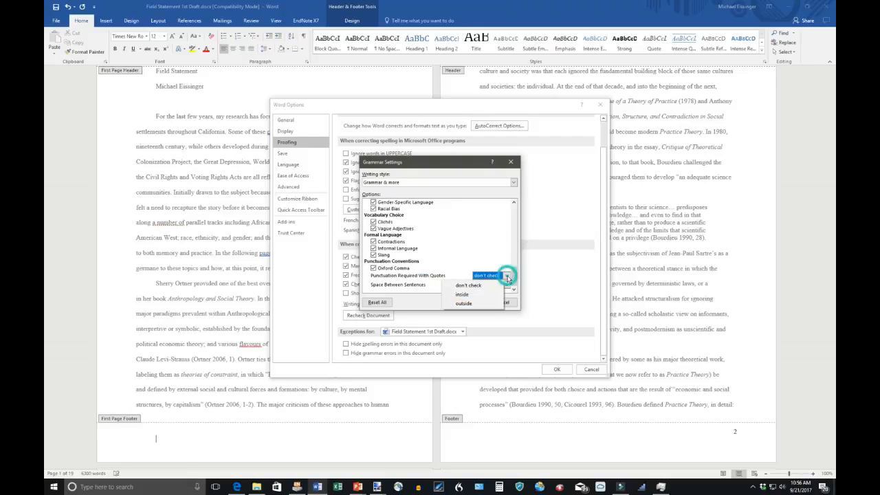
click(491, 295)
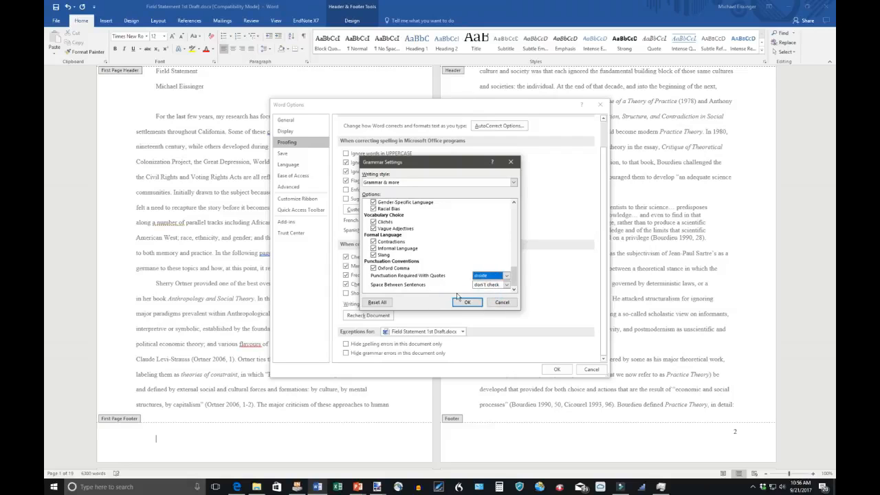
click(506, 285)
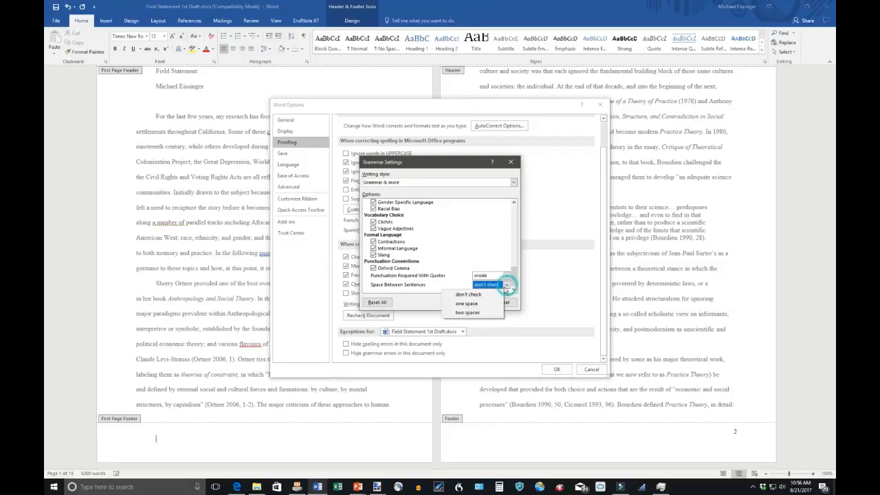
click(486, 304)
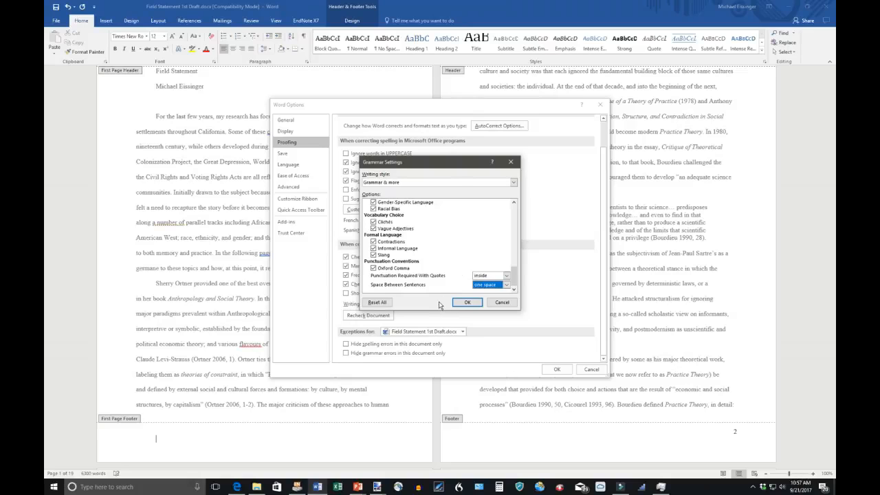
mouse_move(513, 277)
mouse_down()
mouse_move(513, 213)
mouse_move(513, 286)
mouse_up()
click(475, 303)
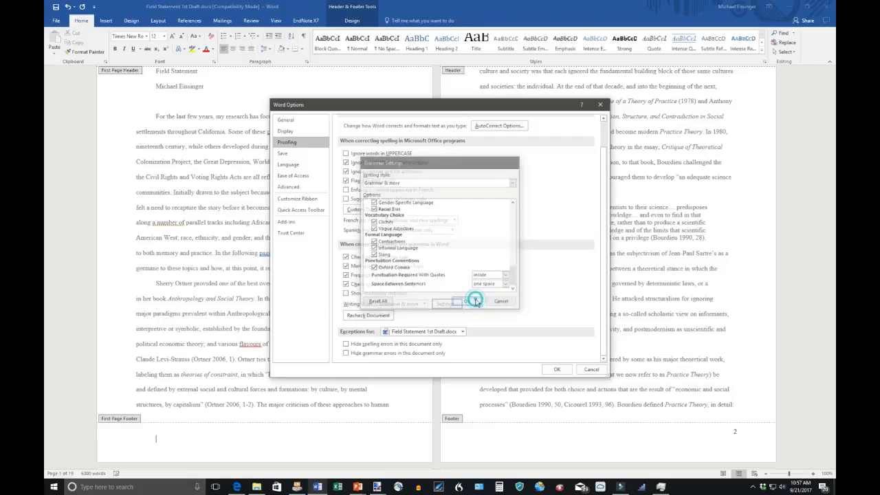
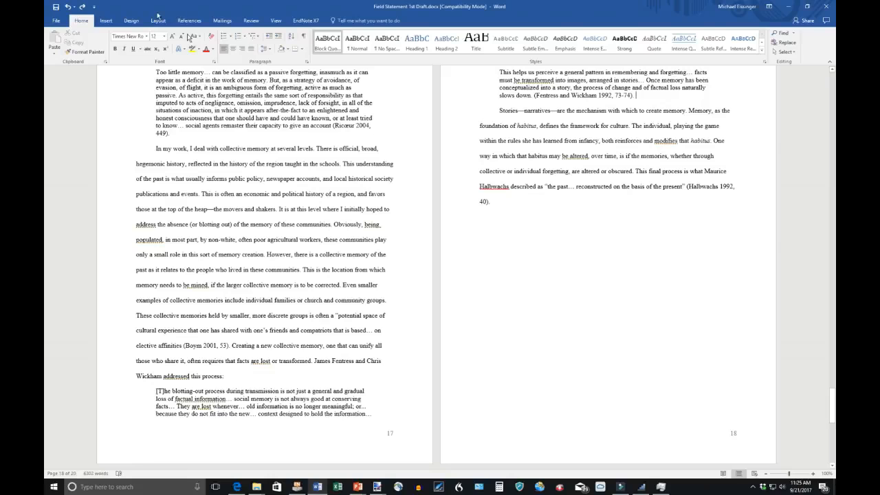
Step: Place the cursor after the block quotation on page 18 and set the citation style to Chicago Sixteenth Edition
click(635, 96)
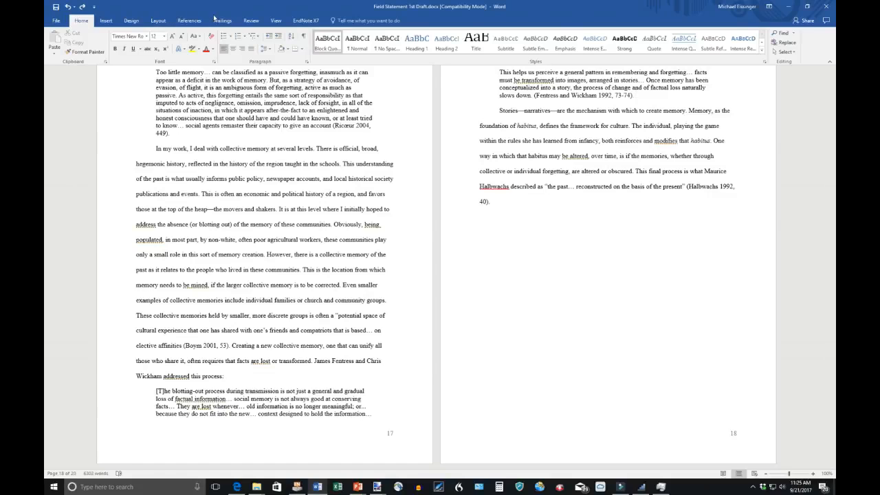
click(191, 22)
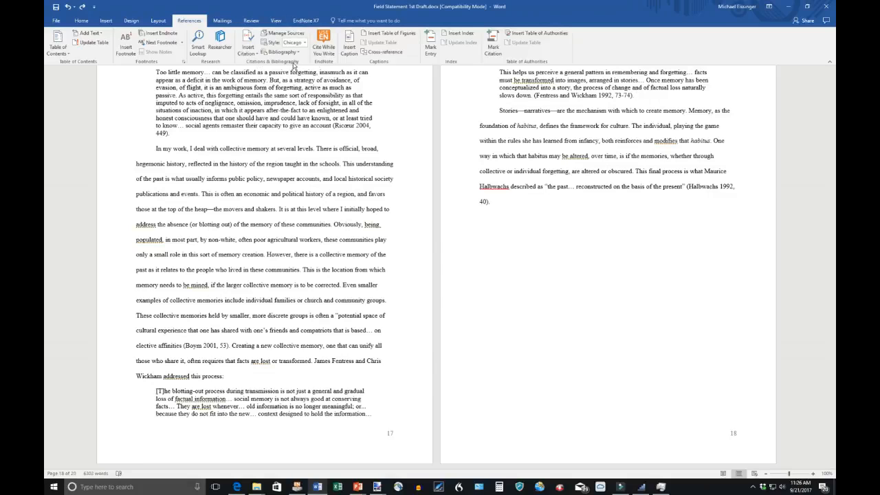
click(305, 43)
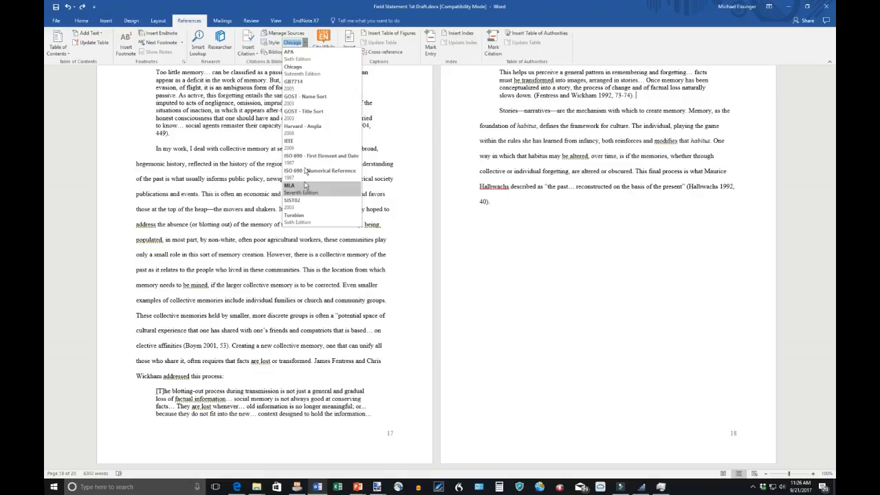
click(309, 76)
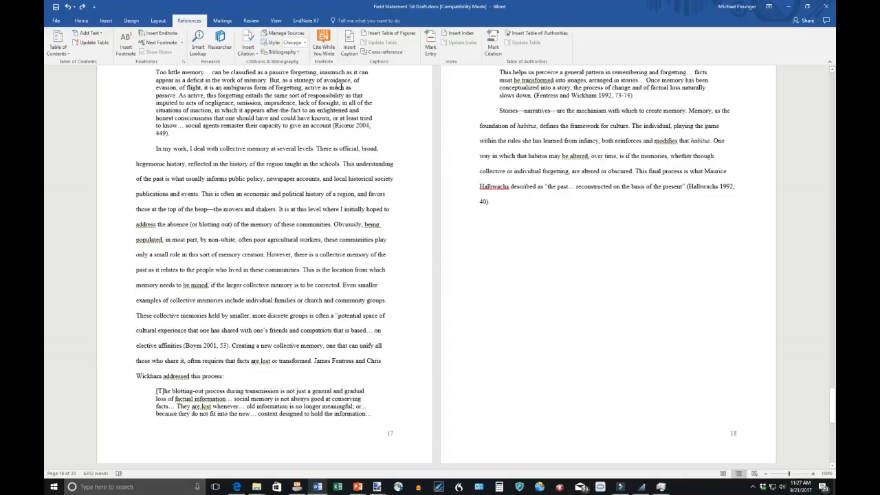
Step: Start a new citation source, enter the author's full name and choose Journal Article as the type of source
click(246, 47)
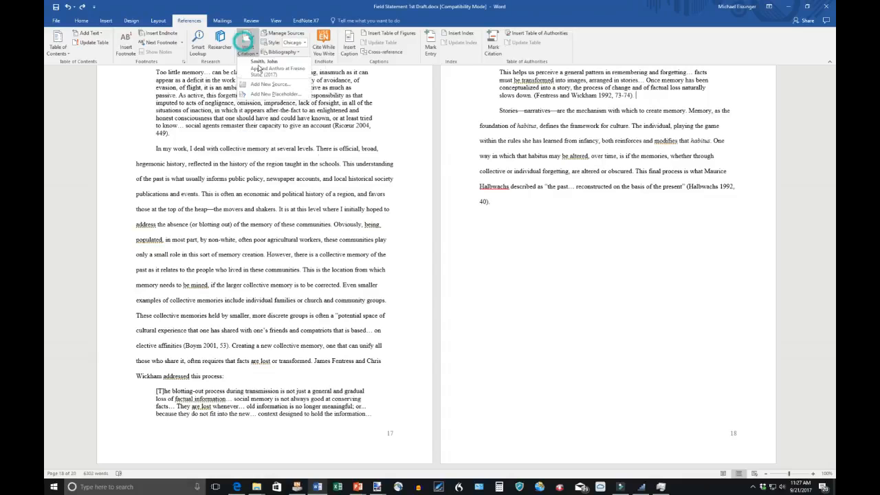
click(286, 81)
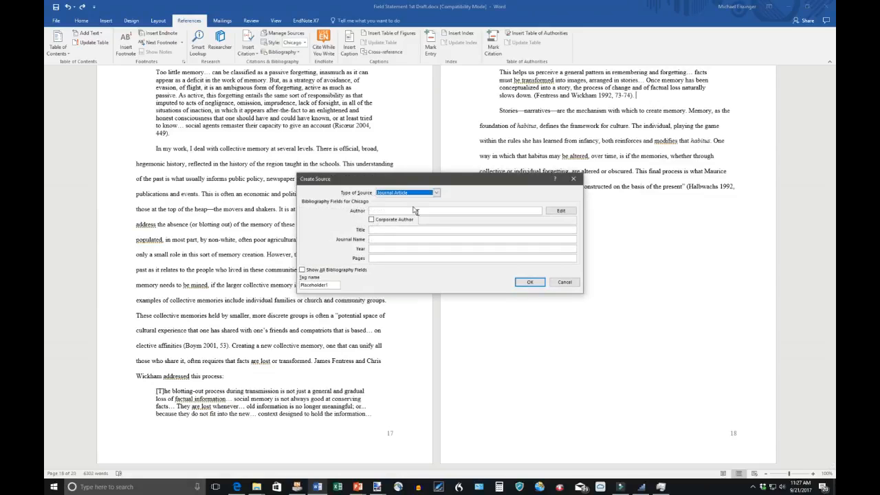
click(420, 211)
text(Jones)
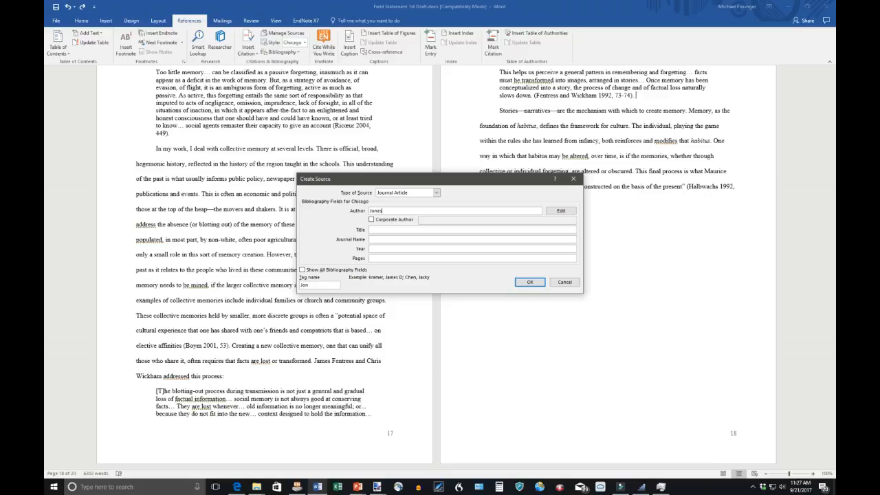
text(, James)
key(Tab)
click(436, 193)
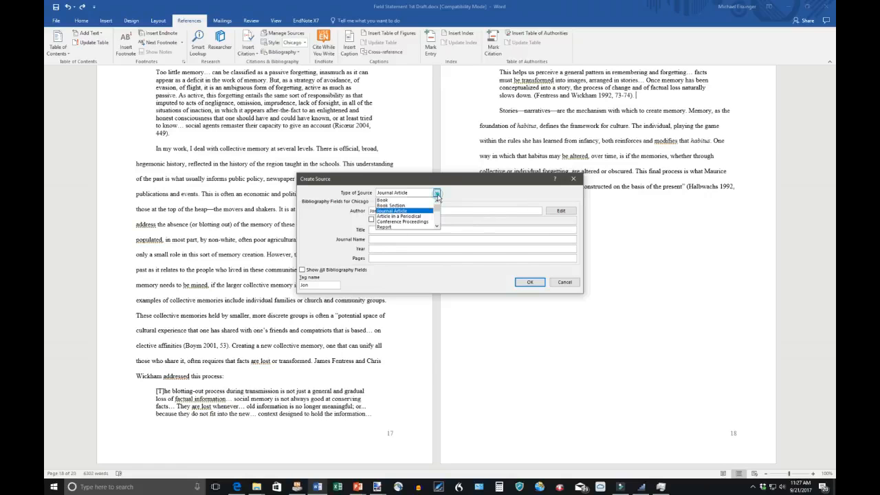
click(437, 227)
click(437, 226)
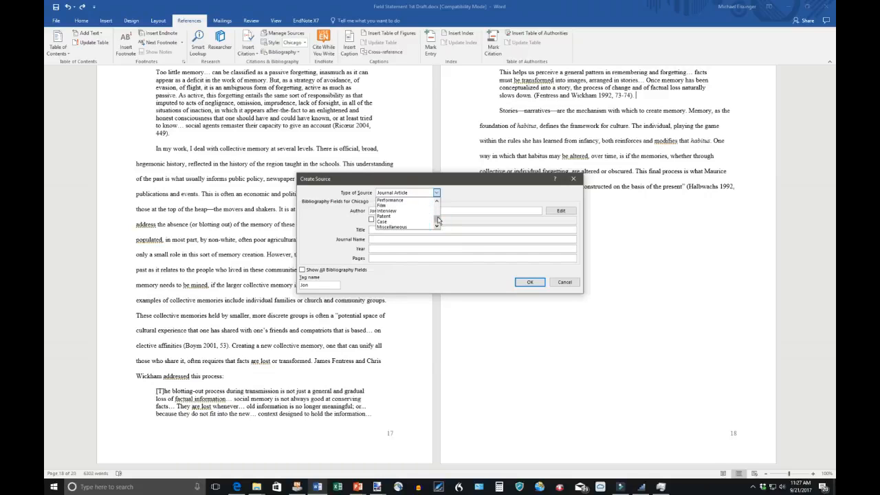
scroll(409, 210, up, 4)
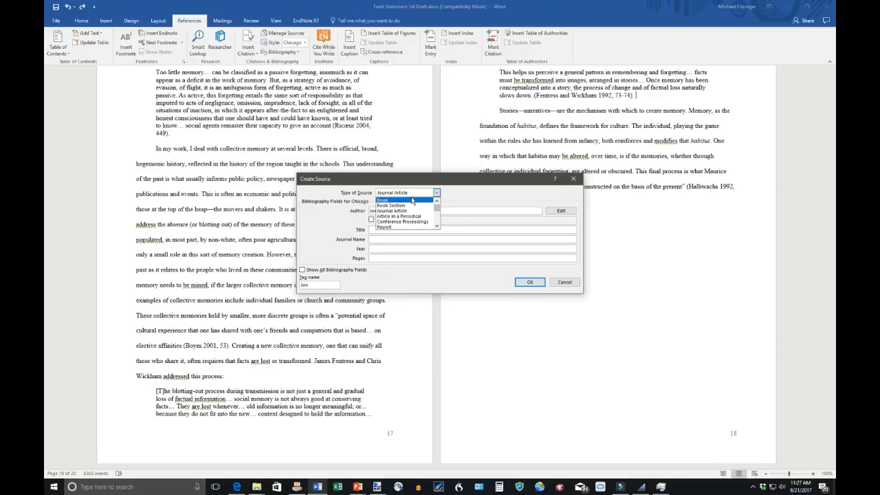
click(416, 211)
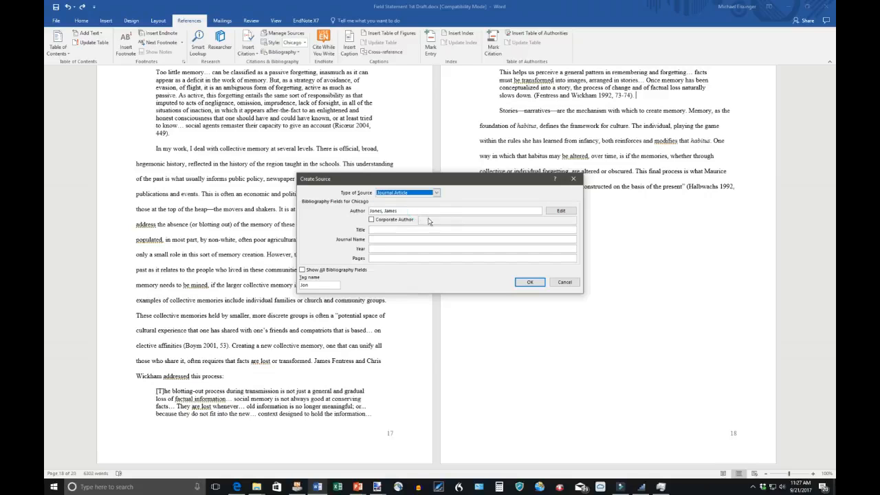
Step: Complete the source with title "Antho Applied to Ag", journal "Agricultural Anthopology Journal", year 2017 and pages 145-176, and insert its citation
click(431, 231)
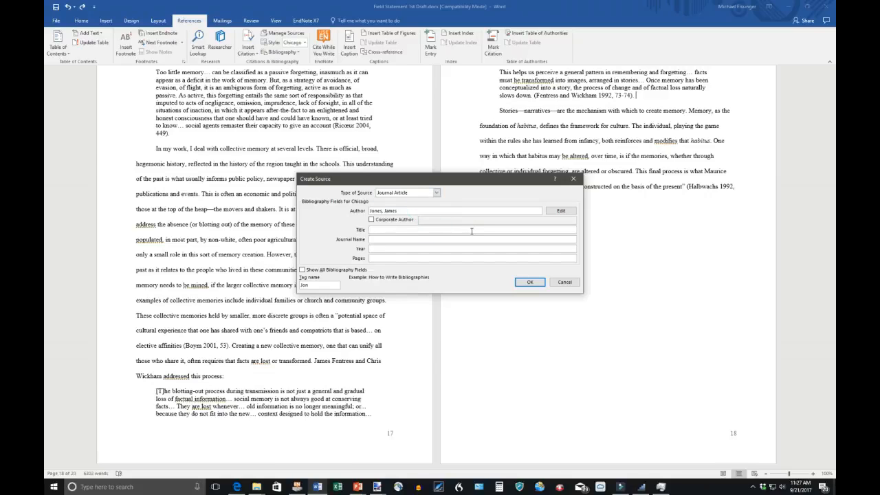
text(AAntho Applied to Ag)
key(Tab)
text(Agricul)
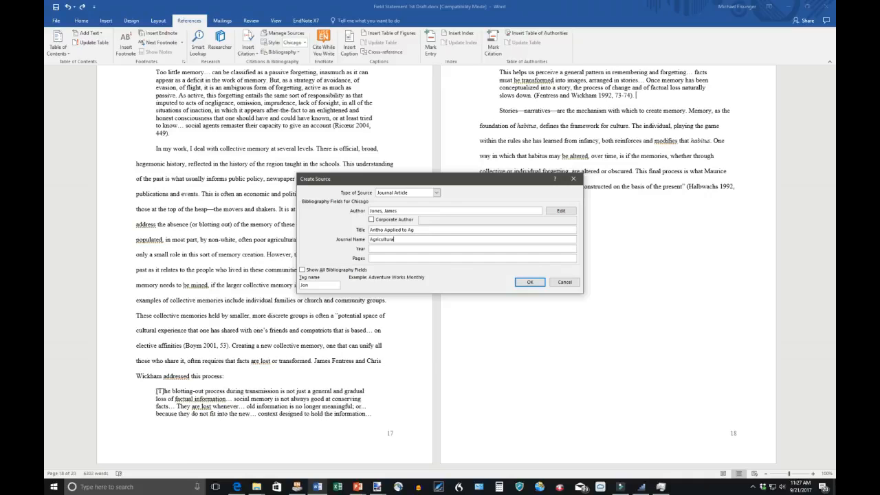
text(tural Anthopology Journal)
key(Tab)
text(2017)
key(Tab)
text(145-17)
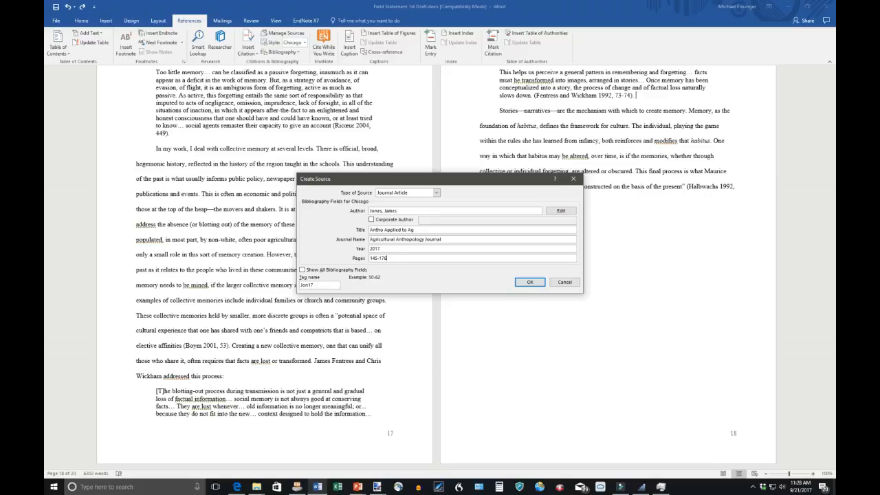
click(530, 283)
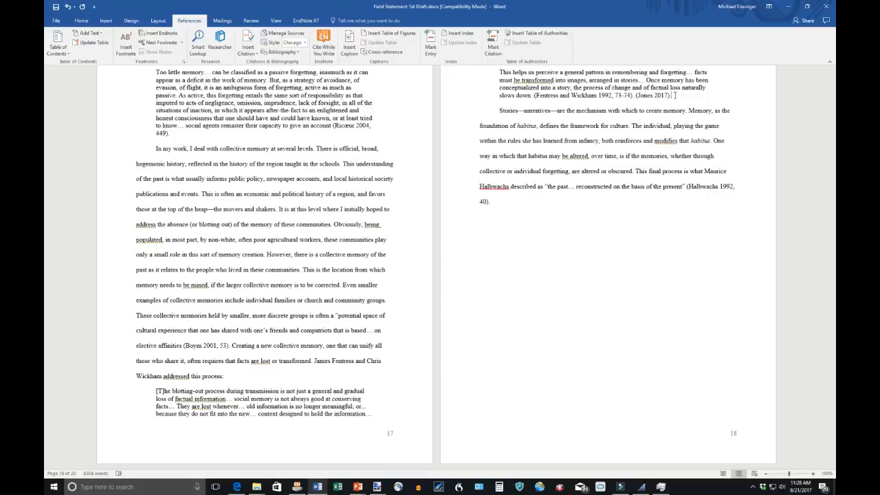
Step: Add a new page at the end of the document and insert the built-in Works Cited bibliography on it
key(ctrl+End)
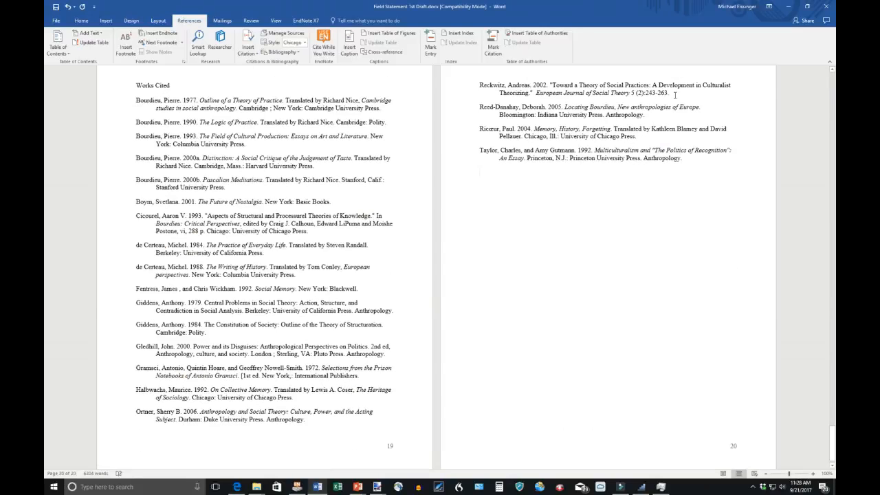
key(ctrl+Return)
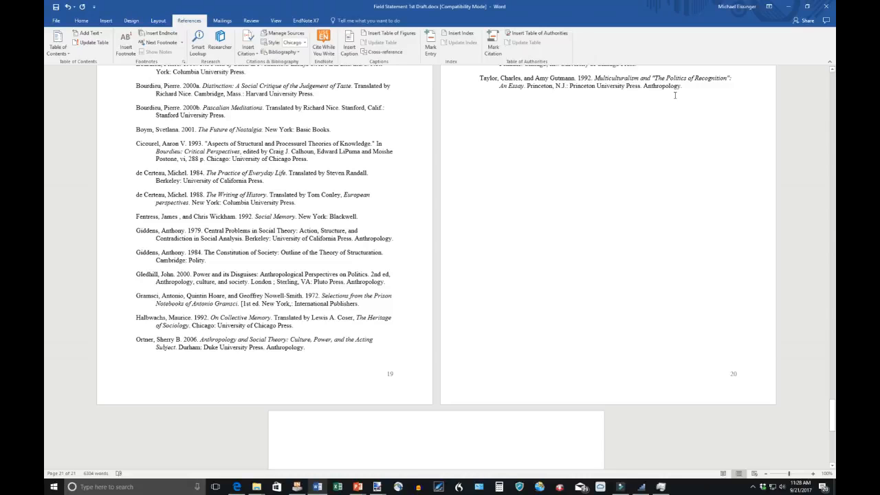
scroll(675, 96, down, 5)
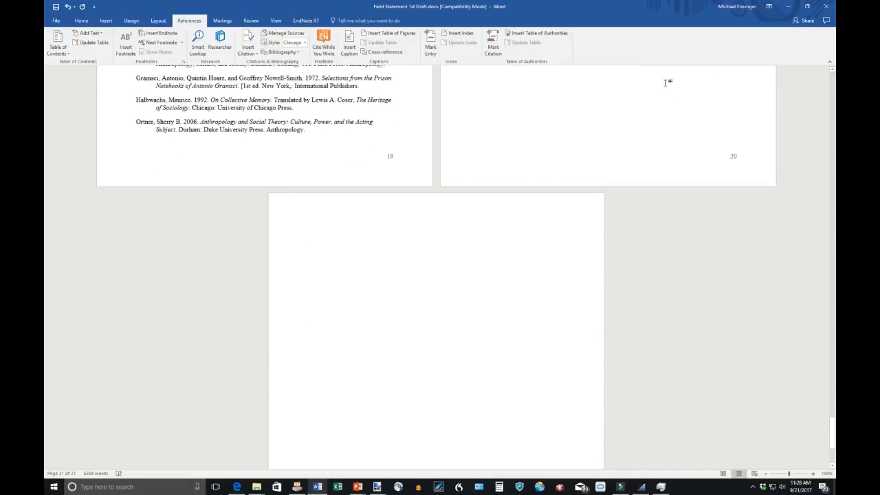
click(297, 53)
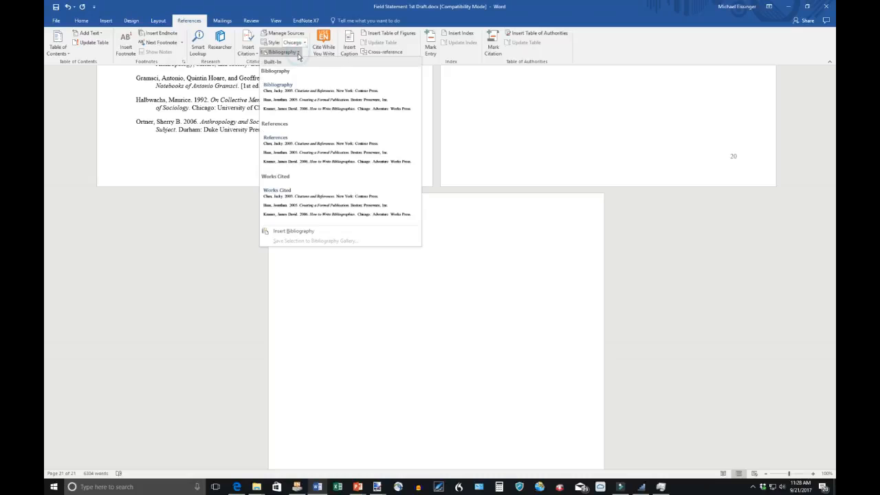
click(309, 188)
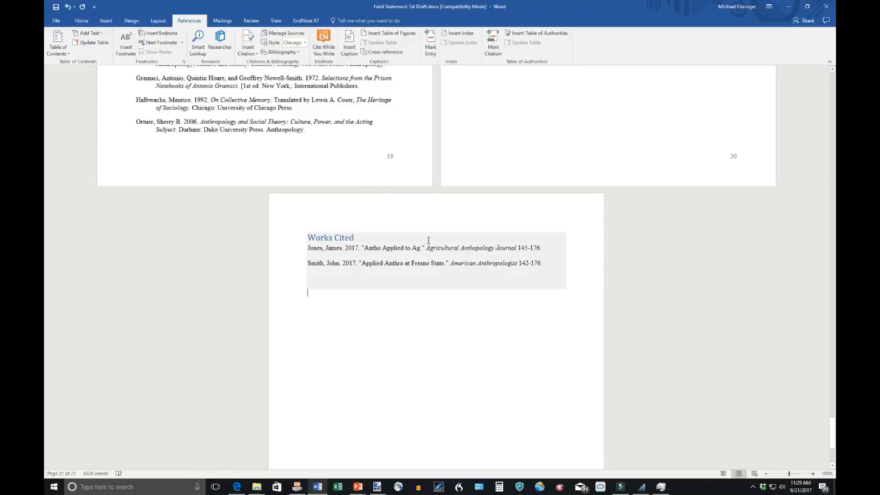
Step: Review the existing Works Cited pages, the saved citation sources and the built-in bibliography formats
scroll(330, 142, up, 6)
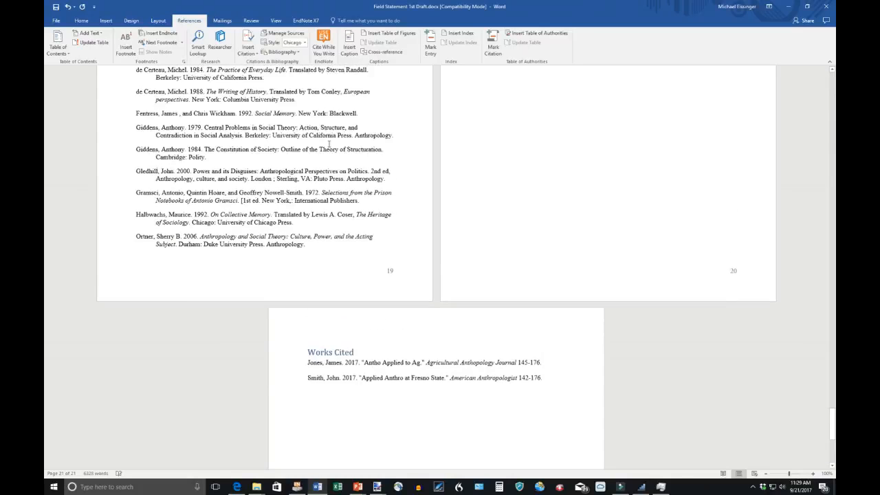
scroll(331, 143, up, 3)
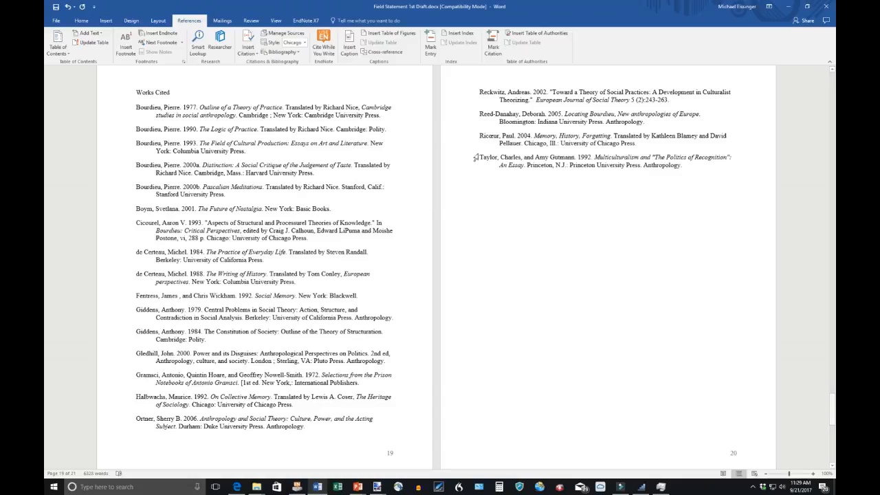
click(252, 58)
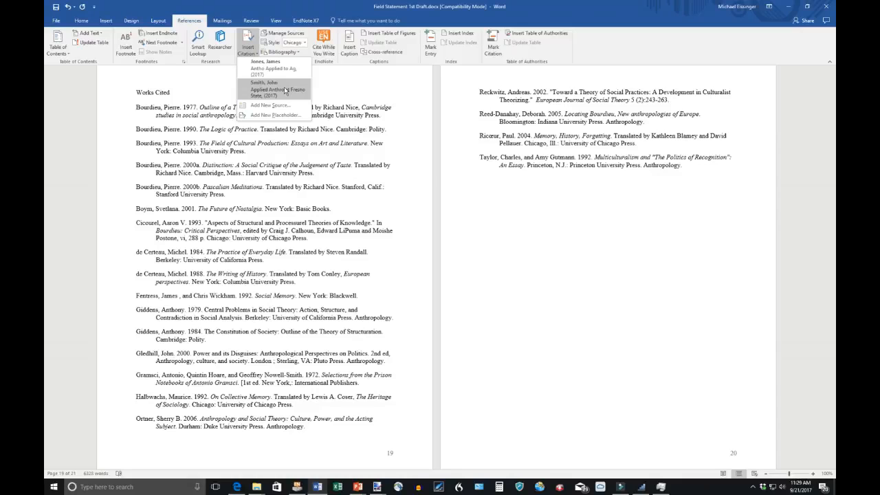
click(299, 54)
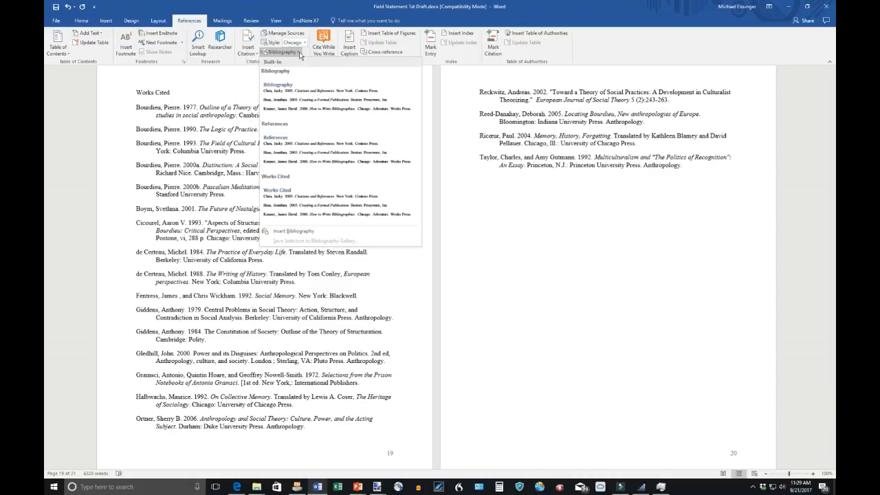
click(336, 218)
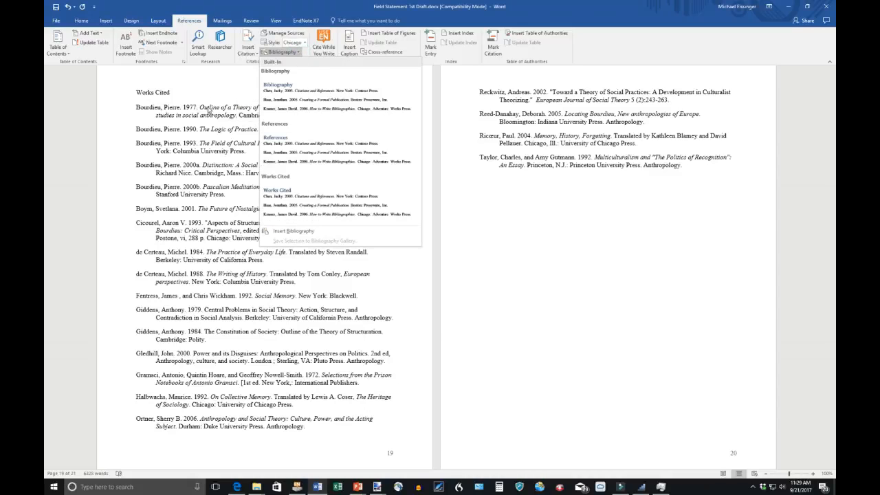
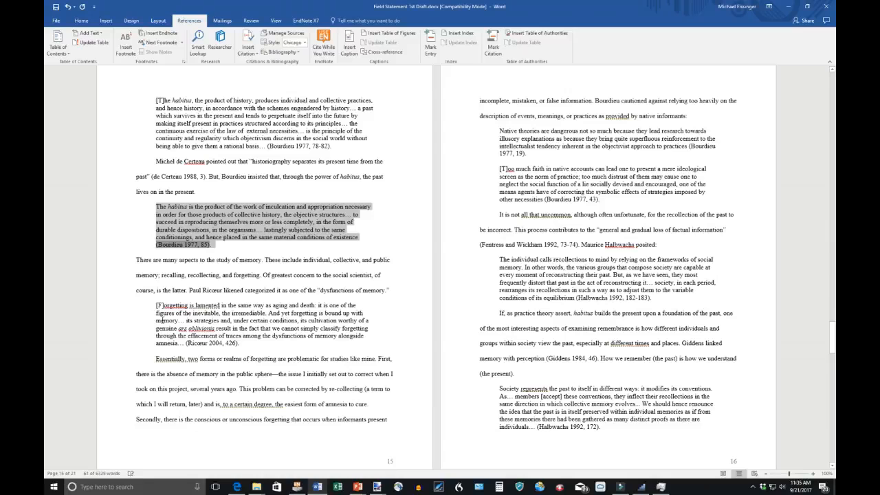
Step: Examine the indented block quotations on pages 15 and 16 and how the body paragraphs around them are laid out
drag(148, 305, 243, 342)
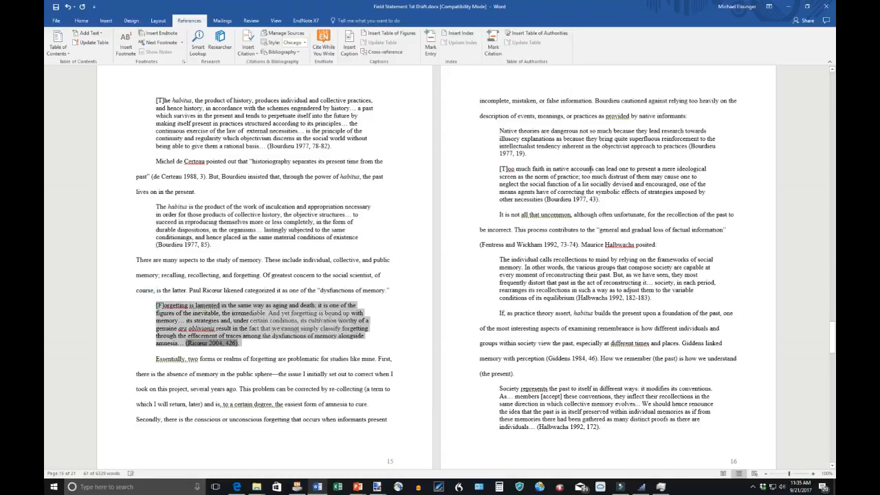
drag(496, 127, 698, 199)
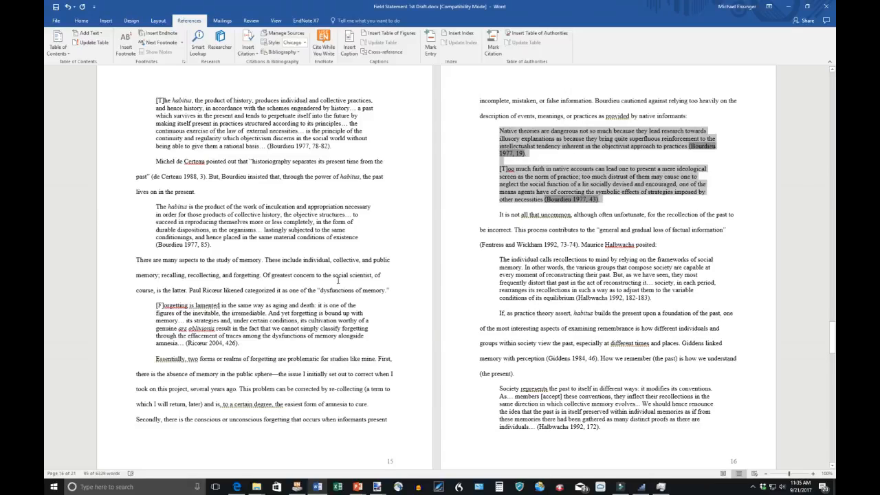
click(214, 115)
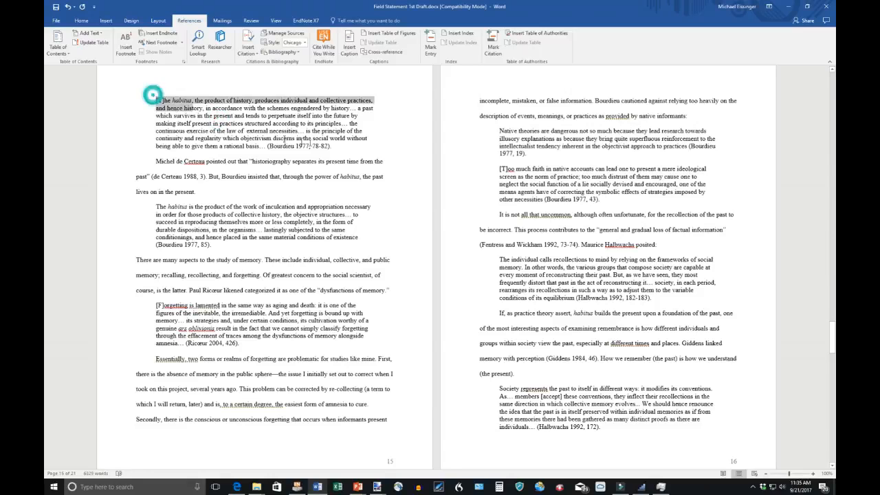
double_click(150, 99)
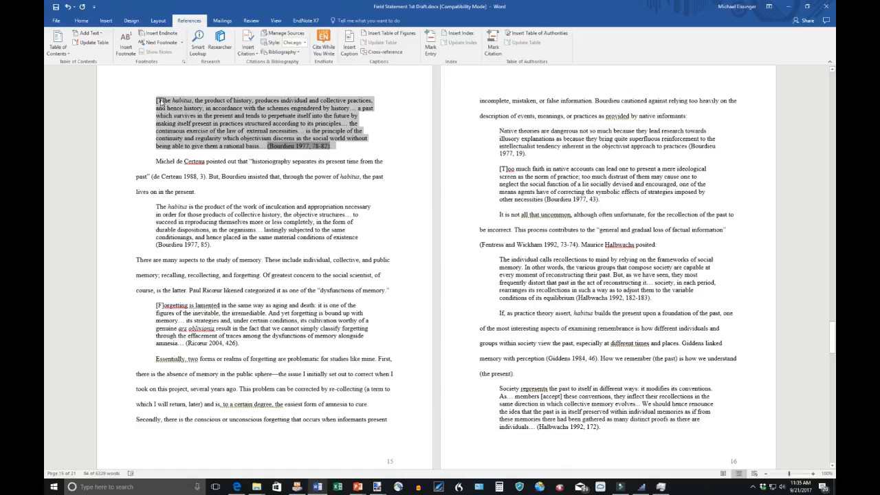
click(157, 163)
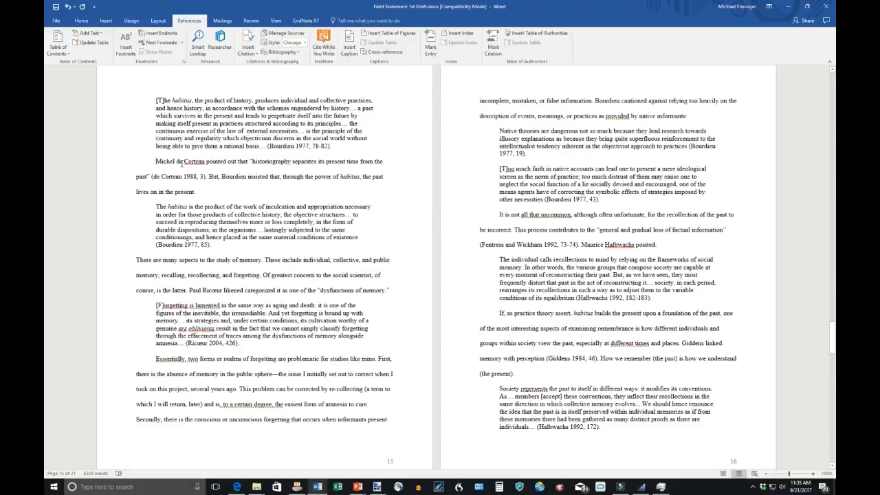
click(377, 115)
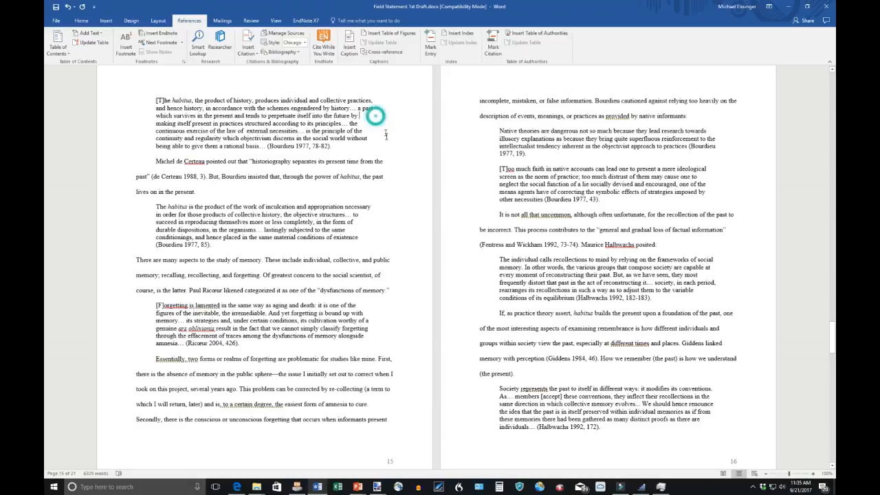
click(374, 141)
click(297, 128)
click(295, 161)
click(156, 101)
click(247, 131)
scroll(218, 113, up, 1)
scroll(219, 113, down, 1)
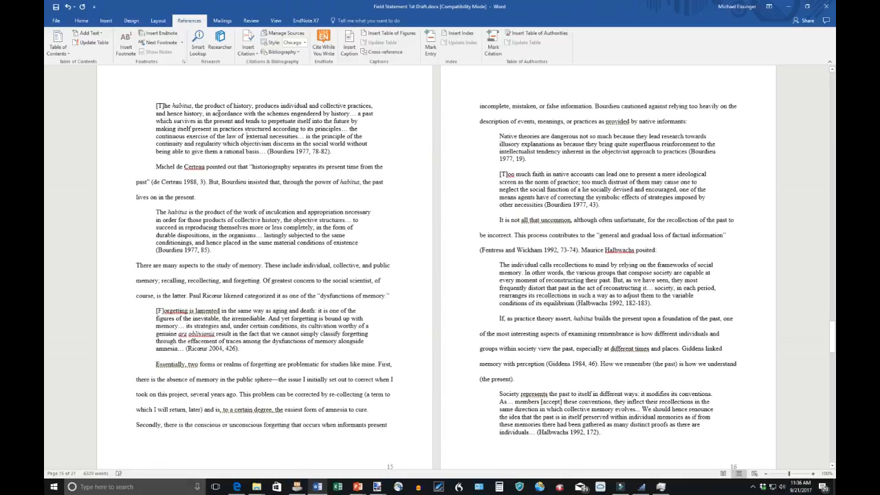
click(200, 191)
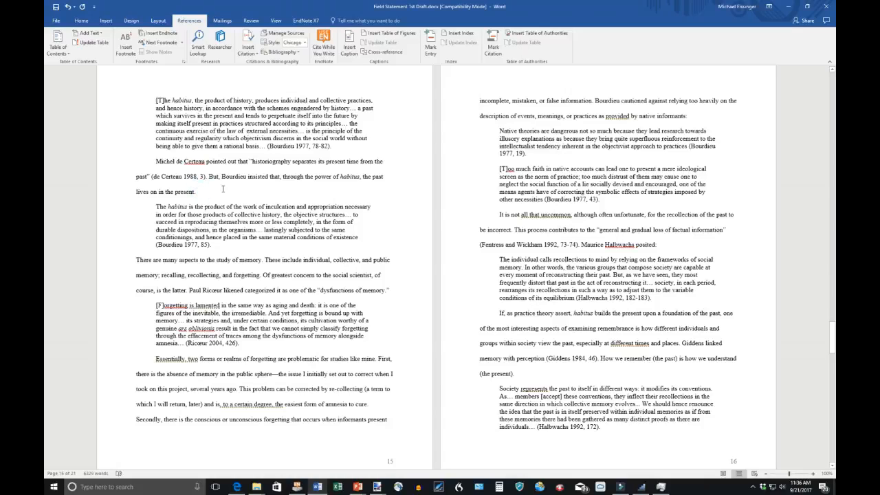
Step: Apply the Block Quote style to the page 15 quotation beginning "The habitus is the product of the work"
click(156, 208)
click(82, 20)
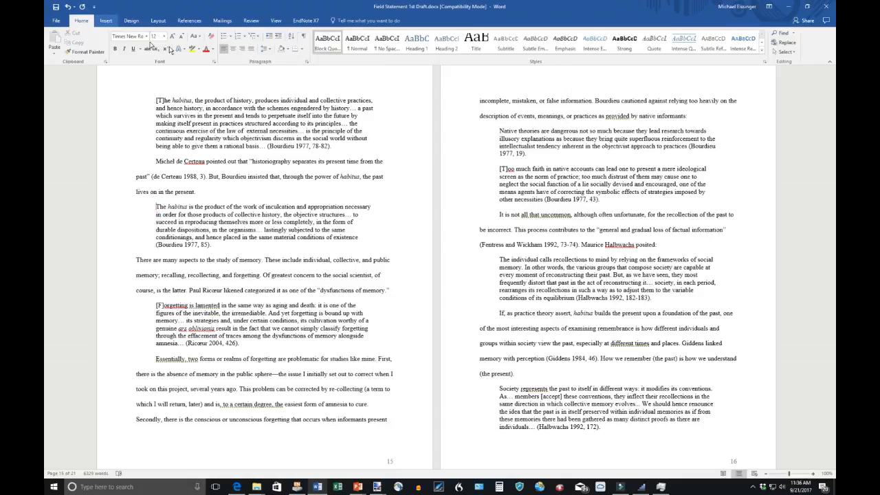
click(328, 43)
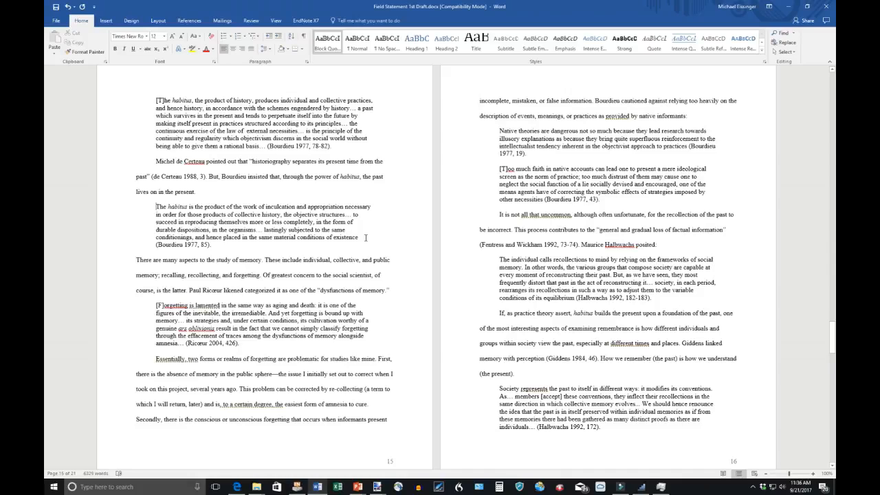
Step: Try the Block Quote style on the paragraph beginning "There are many aspects to the study of memory", and set it back to Normal
click(260, 259)
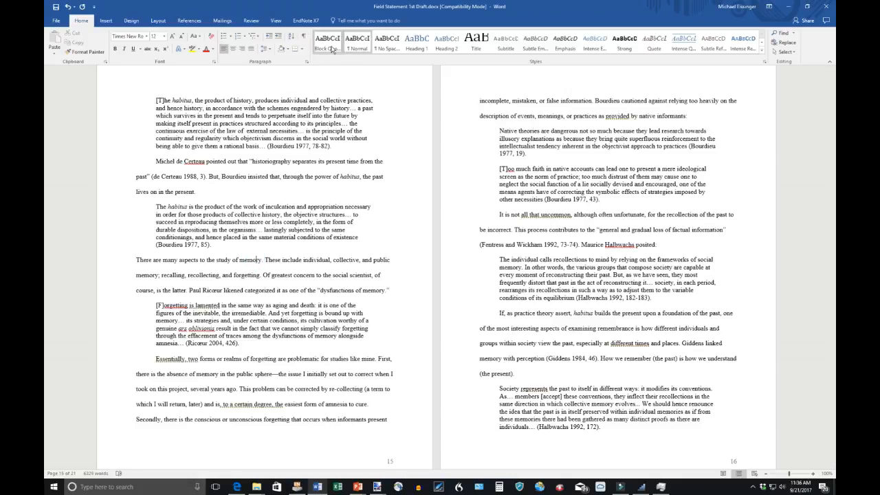
click(328, 42)
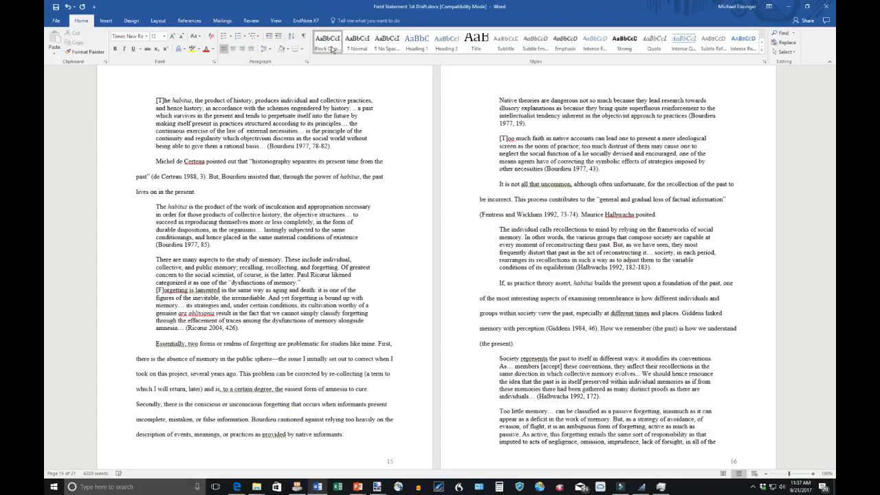
click(357, 43)
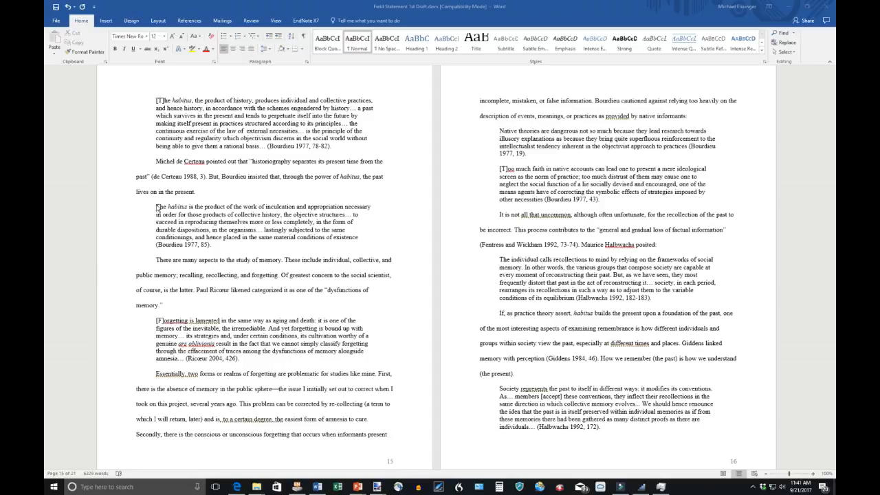
Step: Remove the first-line indent from the body paragraph beginning "There are many aspects to the study of memory"
click(159, 260)
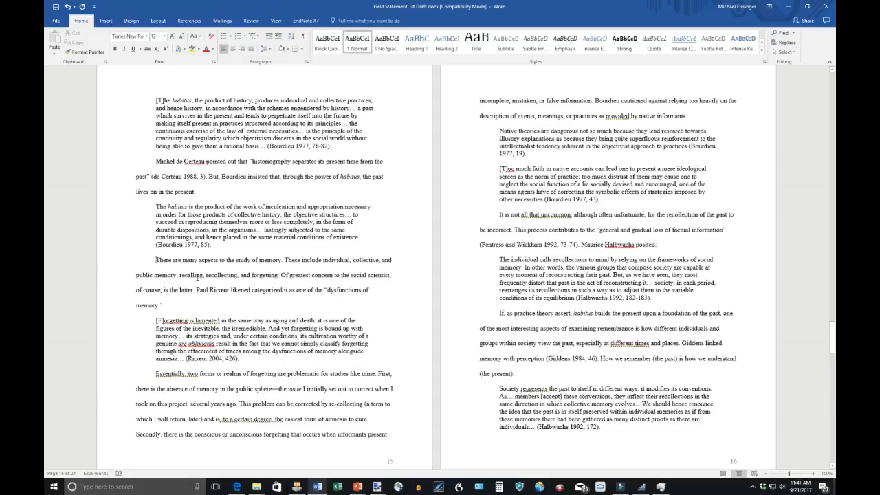
drag(152, 259, 240, 302)
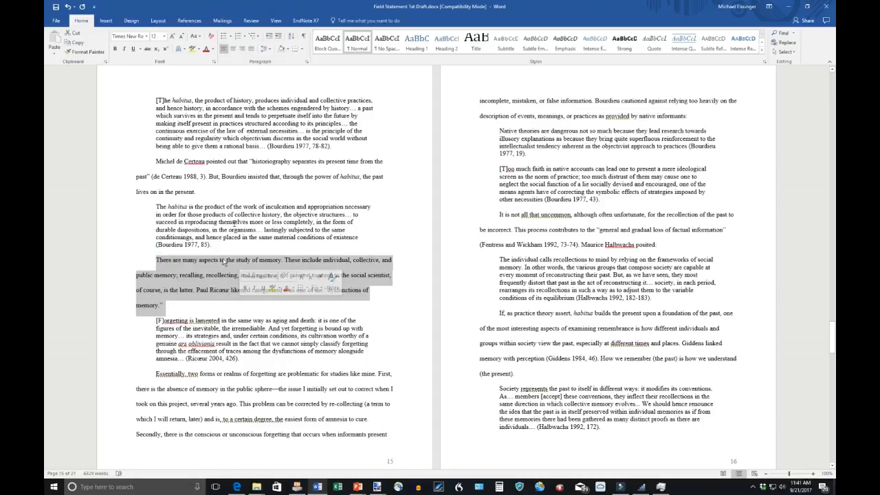
drag(156, 160, 227, 245)
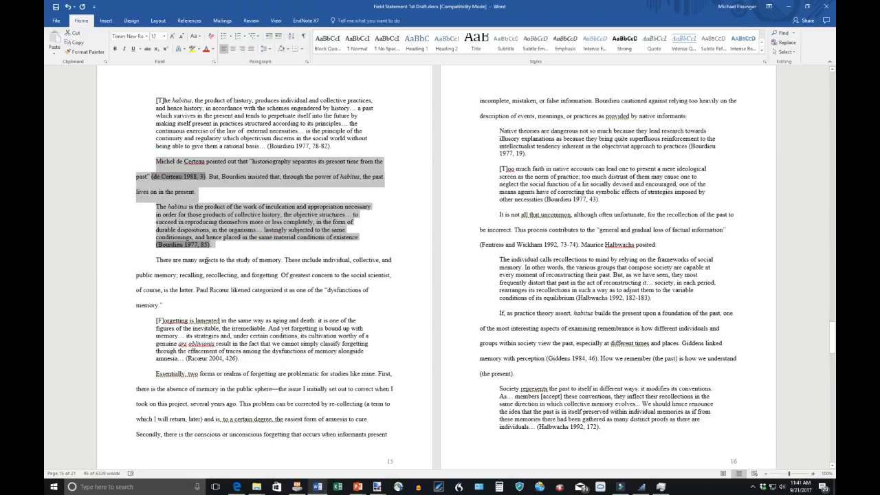
click(206, 260)
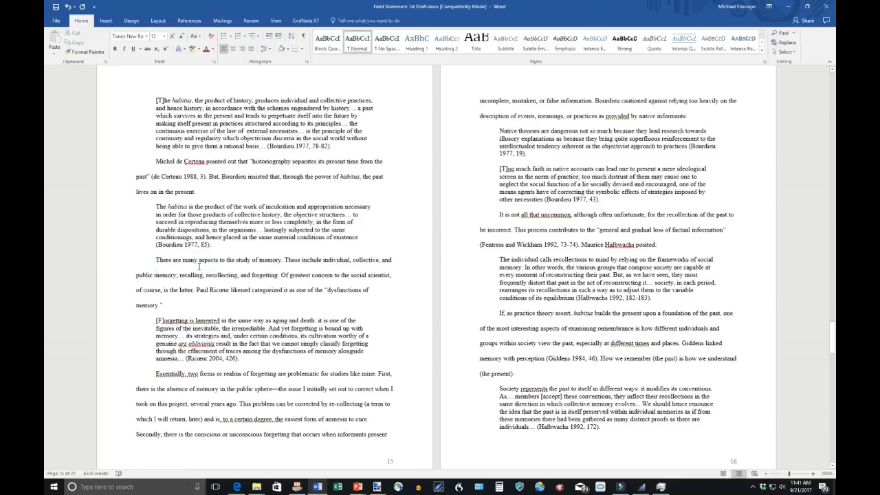
key(Home)
key(BackSpace)
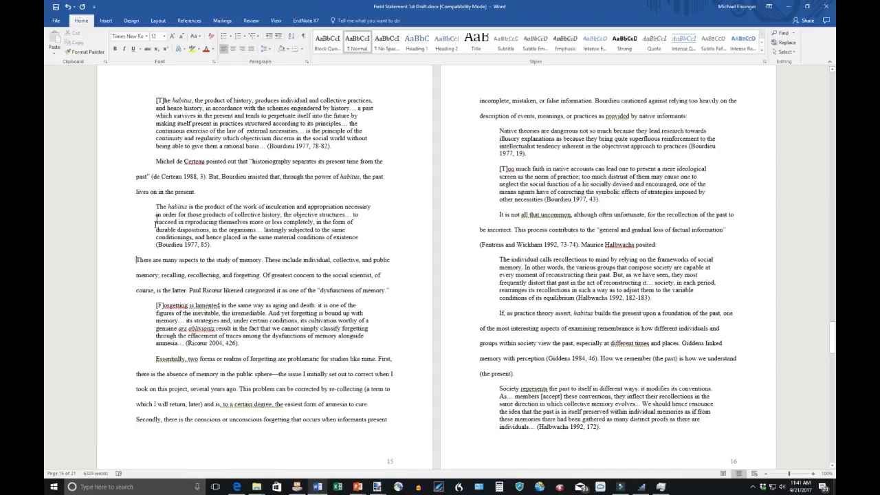
Step: Restore the first-line indent of the "There are many aspects" paragraph and compare it with the block quotations around it
drag(155, 158, 355, 293)
drag(320, 325, 301, 344)
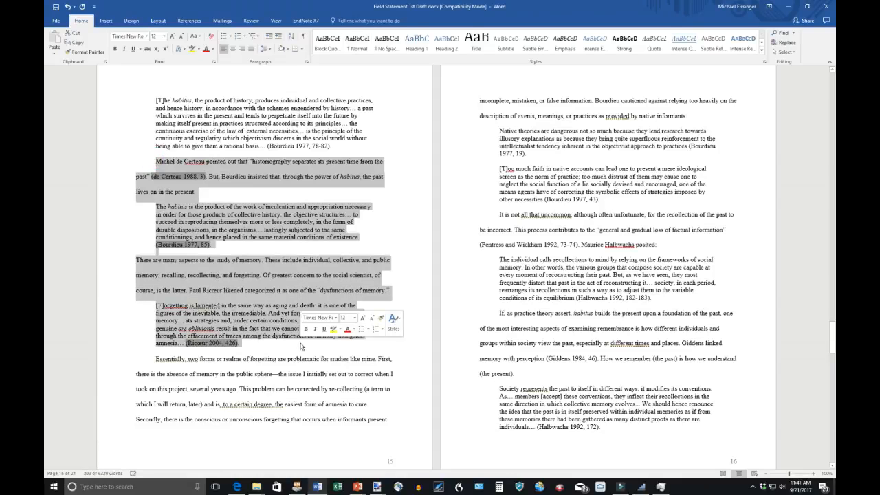
click(156, 260)
key(Tab)
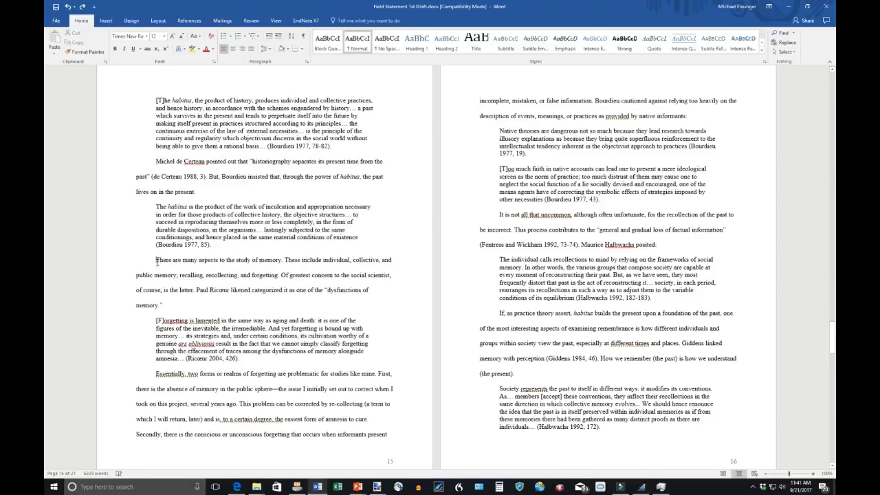
drag(156, 160, 238, 358)
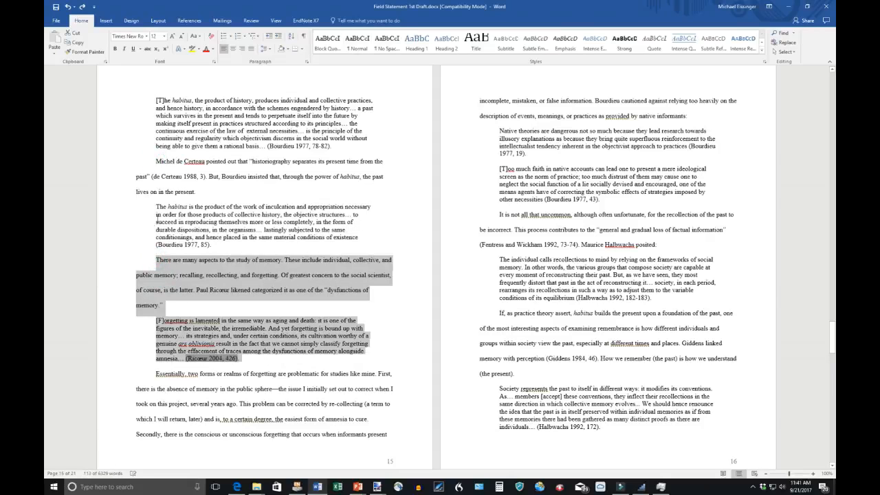
click(157, 214)
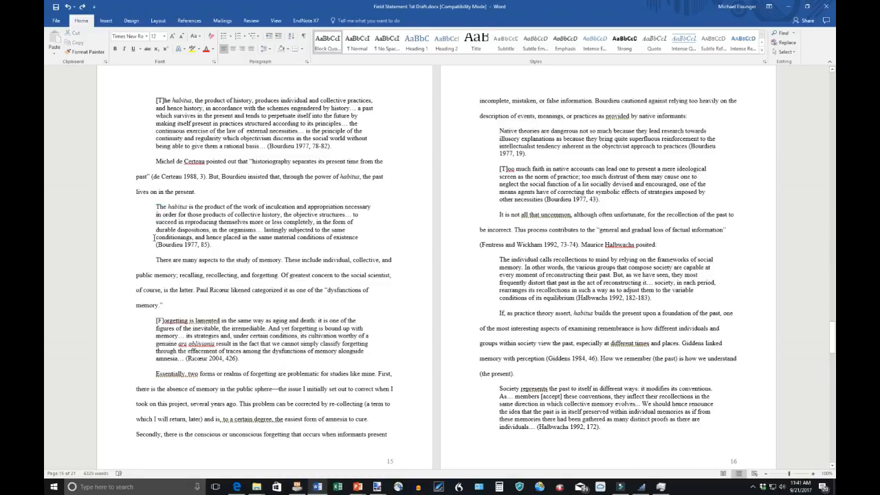